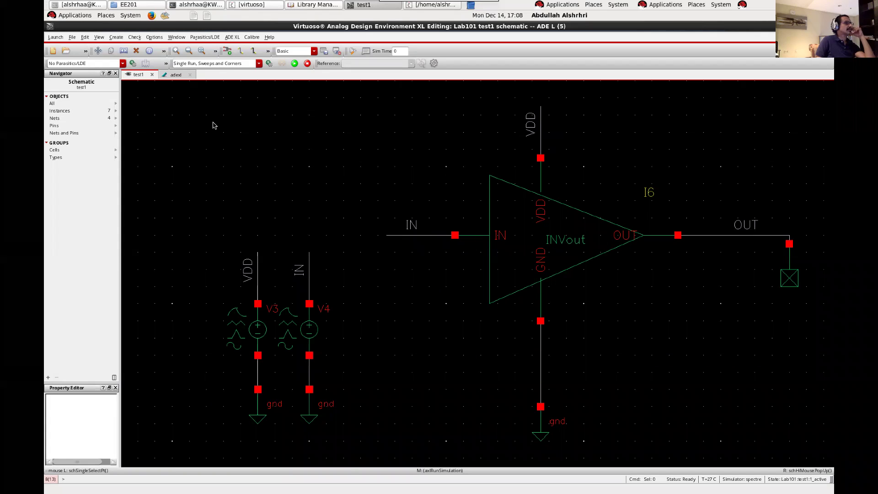
# - Review the previous run's Delay and Energy results in ADE XL, then start a new run (Interactive.6)
pyautogui.click(180, 77)
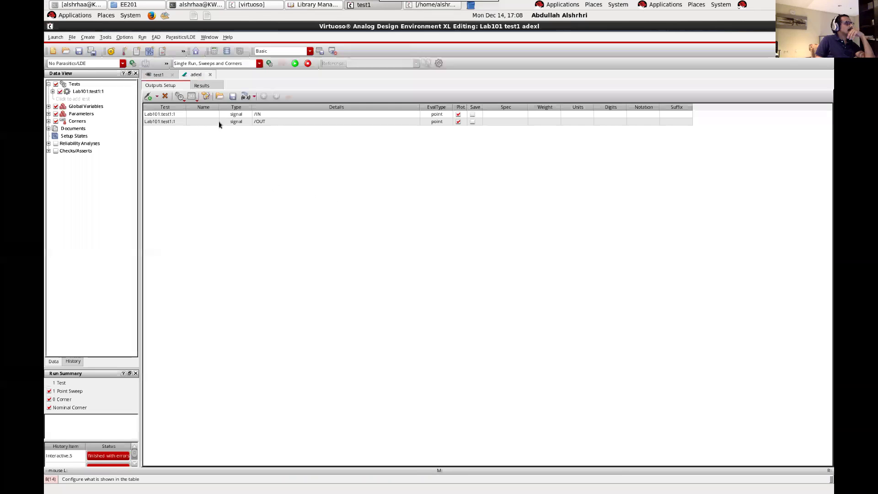
pyautogui.click(204, 86)
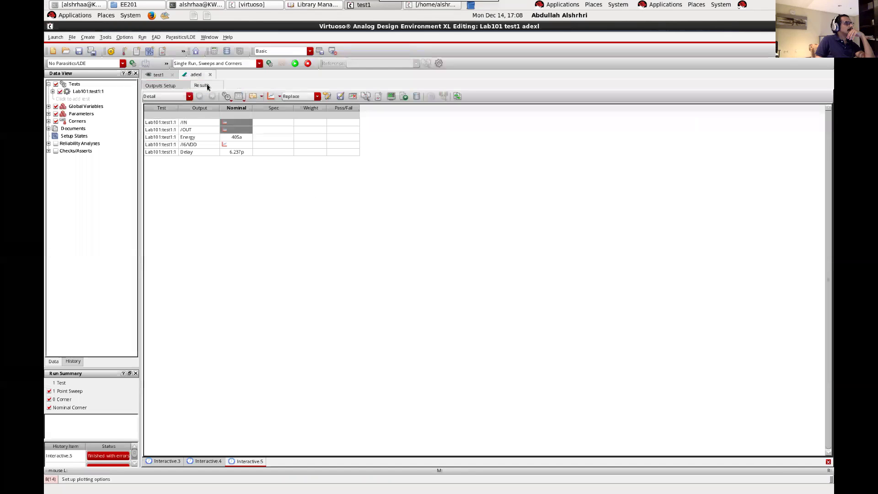
pyautogui.click(295, 63)
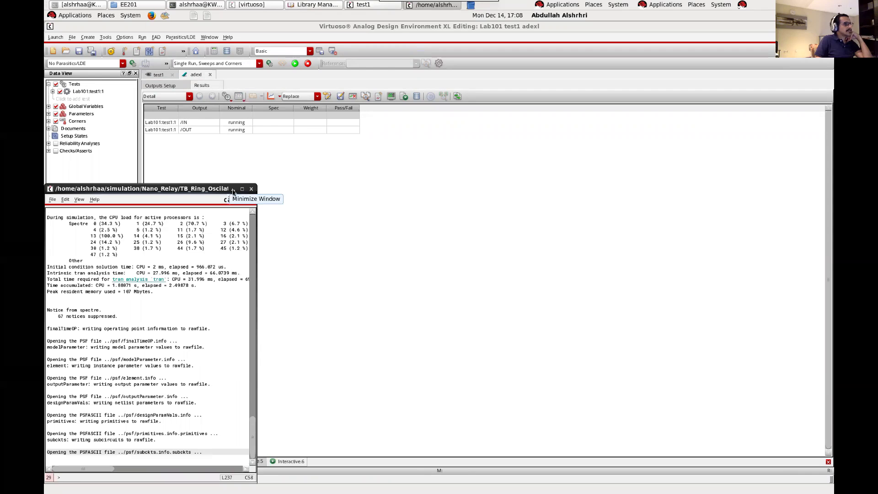
# - Plot all outputs in a maximized viewer with /IN and /OUT in separate strips
pyautogui.click(232, 191)
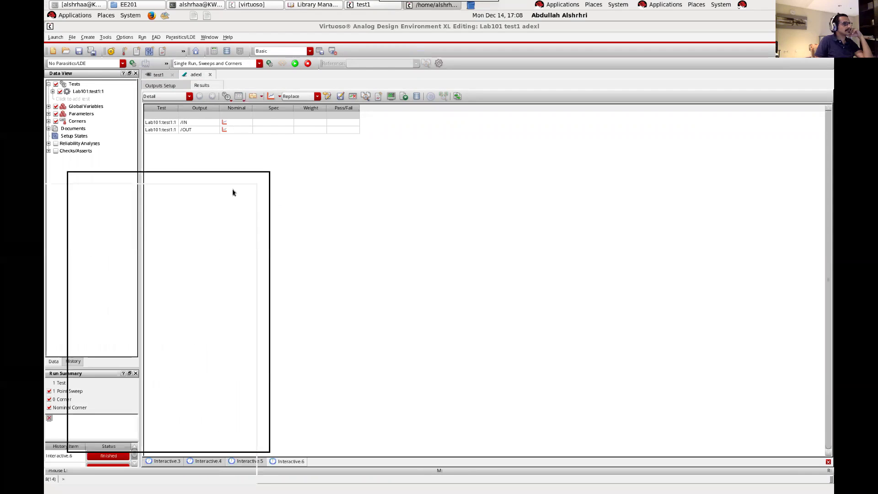
pyautogui.click(271, 97)
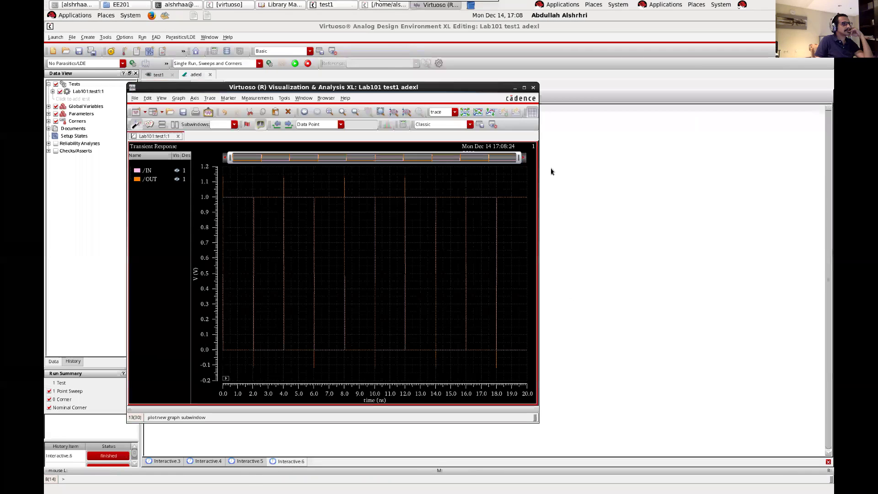
pyautogui.click(524, 90)
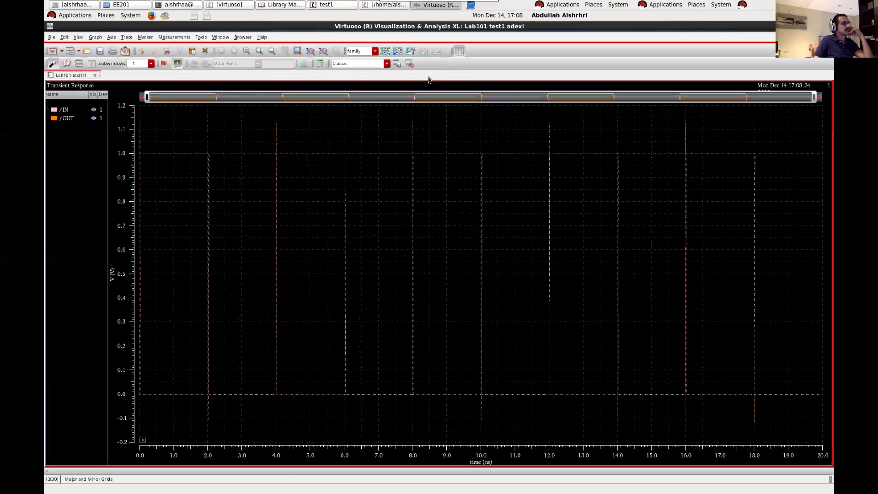
pyautogui.click(410, 51)
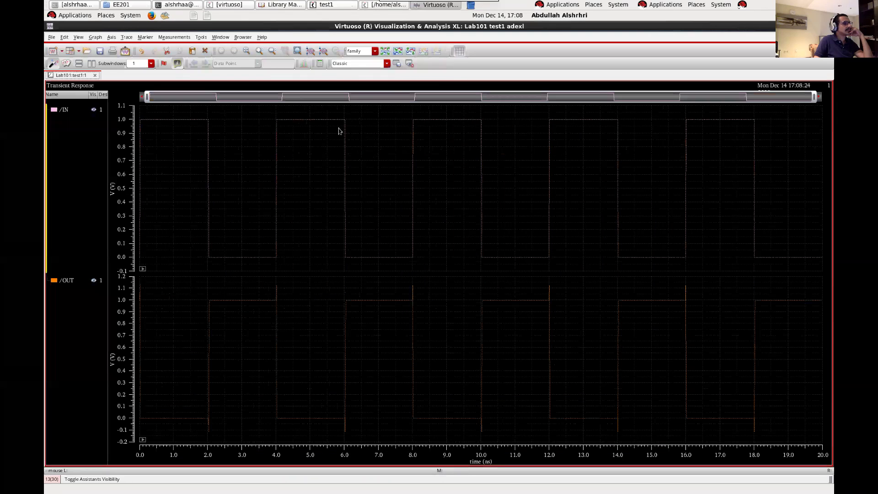
# - Draw the IN and OUT traces as solid, medium-width lines
pyautogui.click(72, 279)
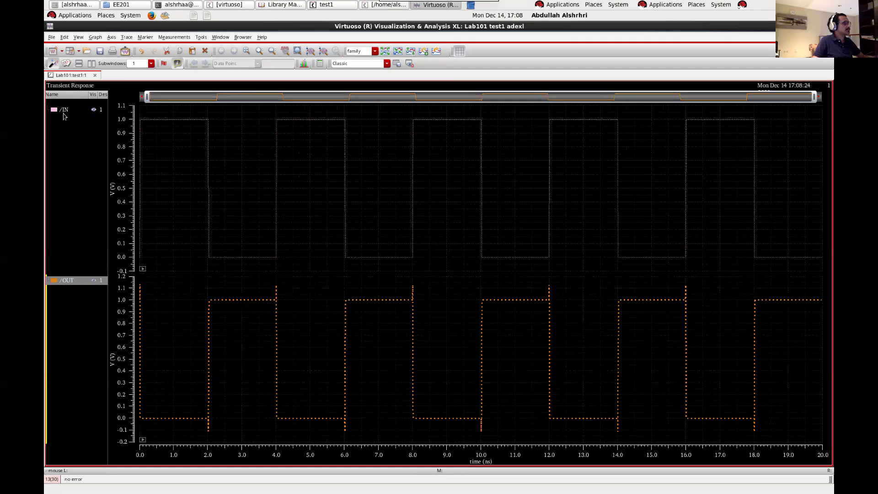
pyautogui.click(63, 114)
pyautogui.rightClick(64, 112)
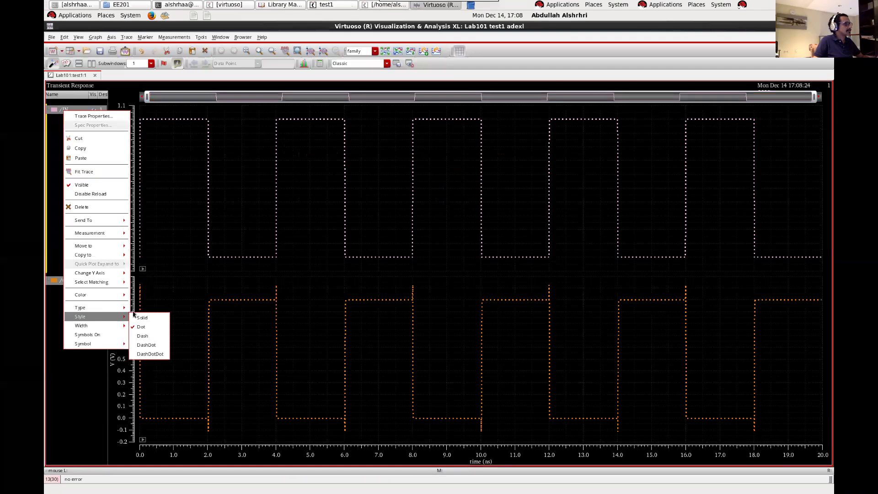
pyautogui.click(141, 317)
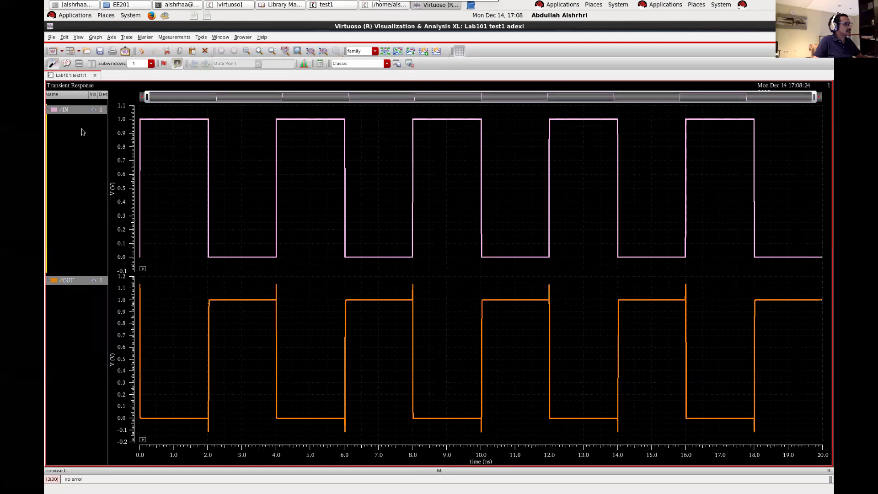
pyautogui.rightClick(72, 112)
pyautogui.moveTo(112, 317)
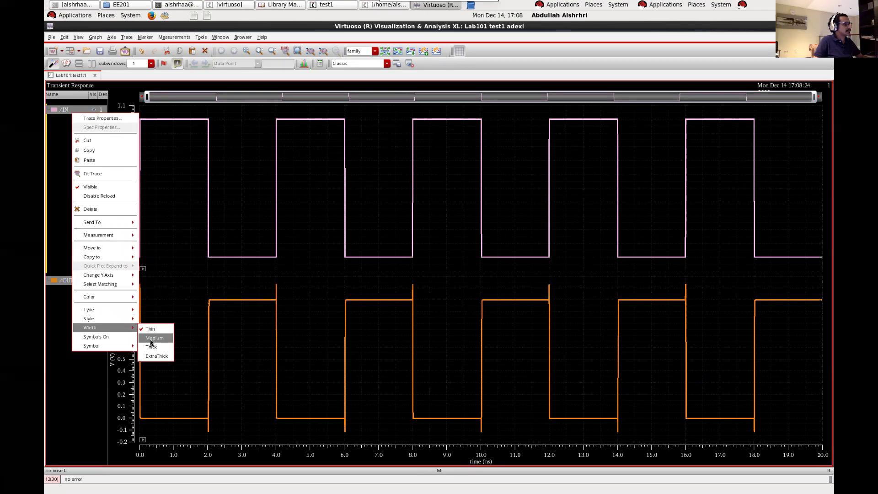
pyautogui.click(153, 337)
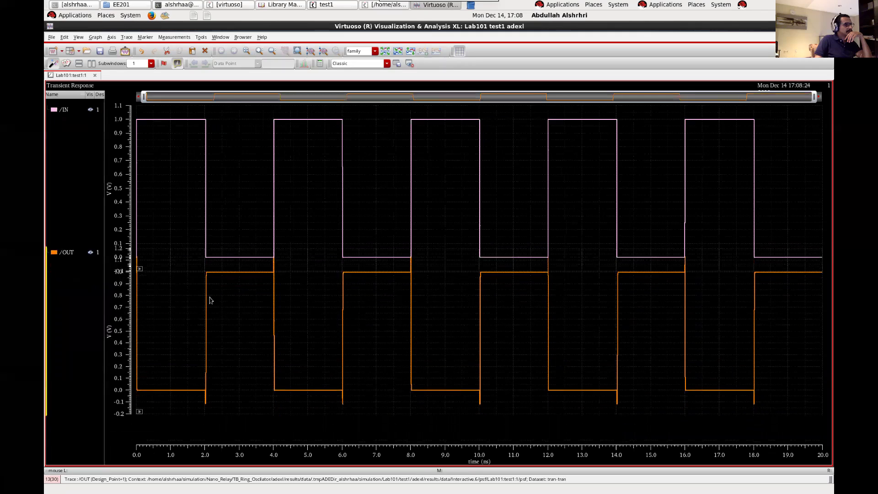
# - Overlay /OUT onto the /IN strip and zoom to the 5.975–6.065 ns switching edge
pyautogui.moveTo(67, 283); pyautogui.dragTo(64, 120)
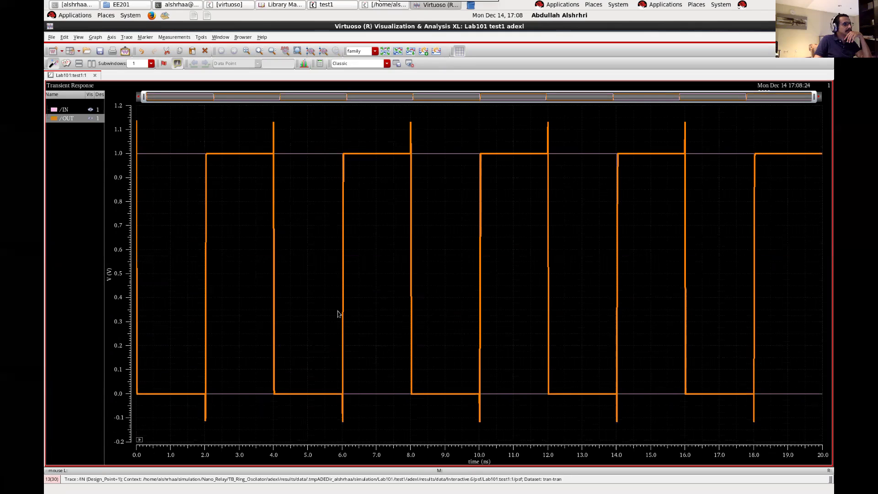
pyautogui.moveTo(332, 315); pyautogui.dragTo(359, 469)
pyautogui.click(310, 143)
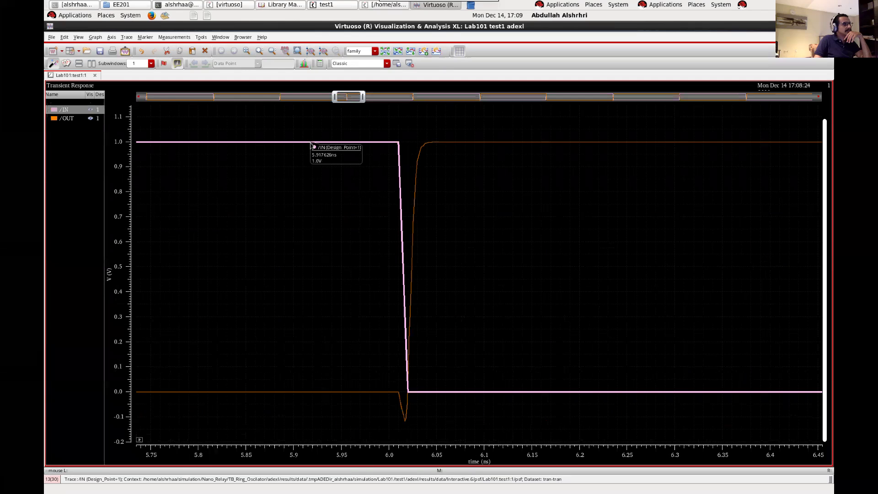
pyautogui.click(418, 181)
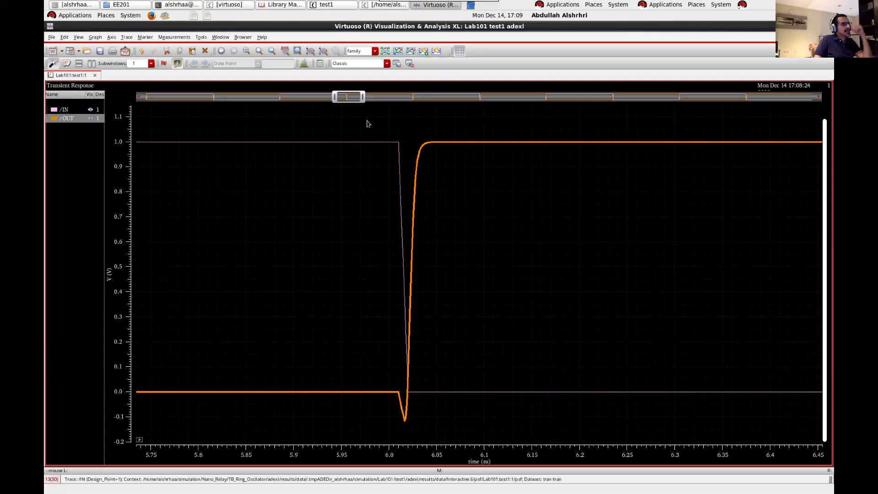
pyautogui.moveTo(366, 123); pyautogui.dragTo(452, 468)
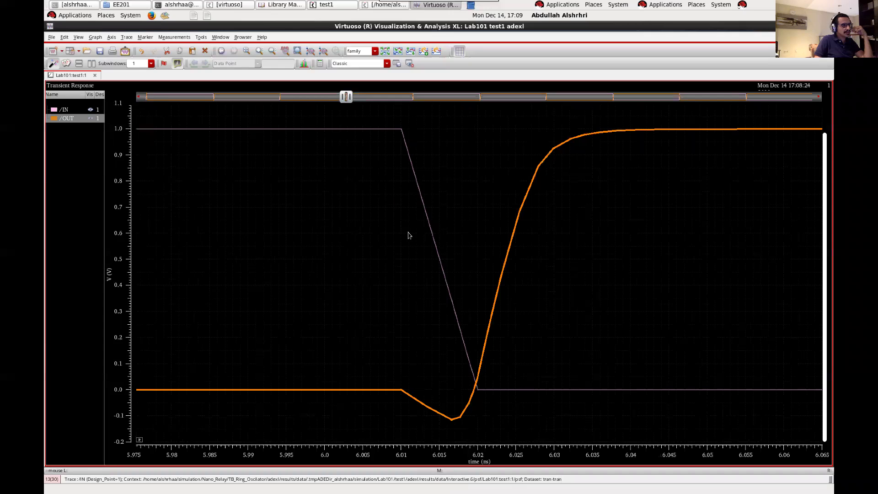
pyautogui.moveTo(371, 136)
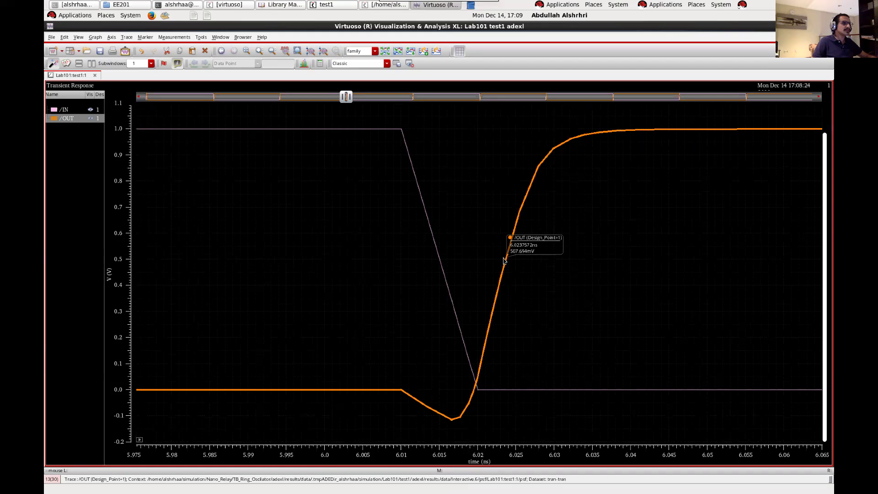
pyautogui.moveTo(536, 167)
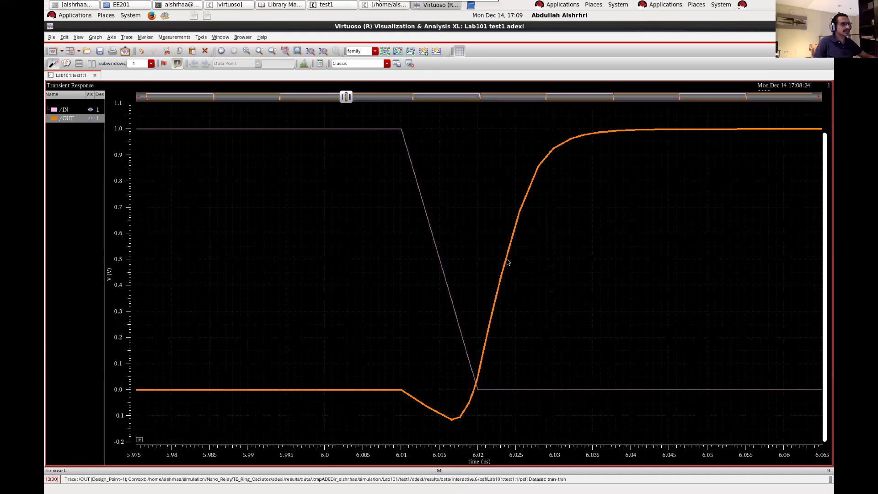
pyautogui.moveTo(507, 261)
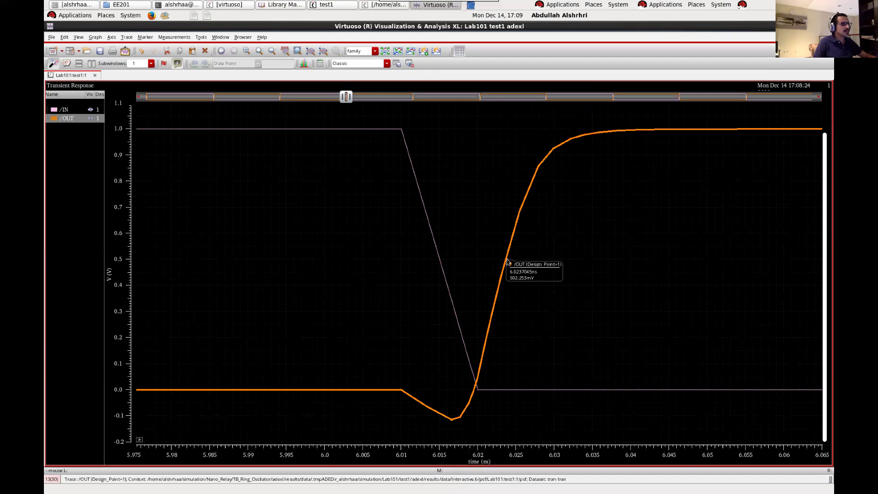
pyautogui.moveTo(438, 259)
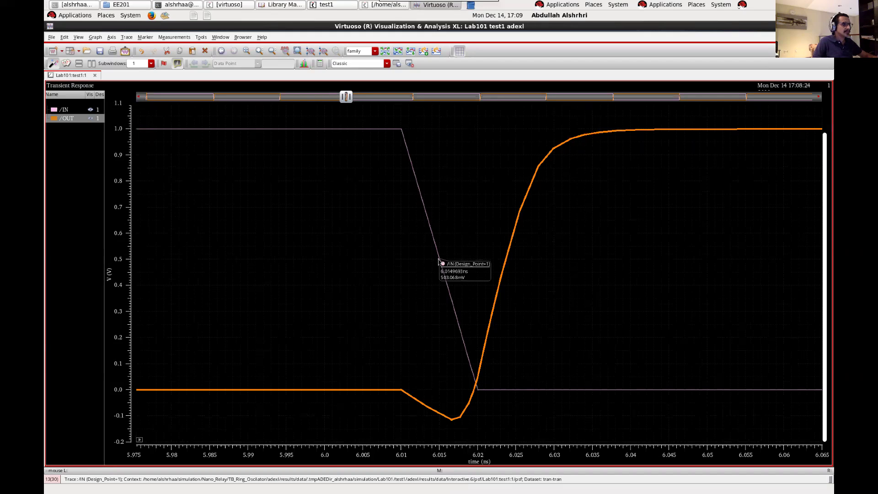
# - Mark IN and OUT at 0.5 V to read the 8.72 ps delay, then return to ADE XL
pyautogui.press('m')
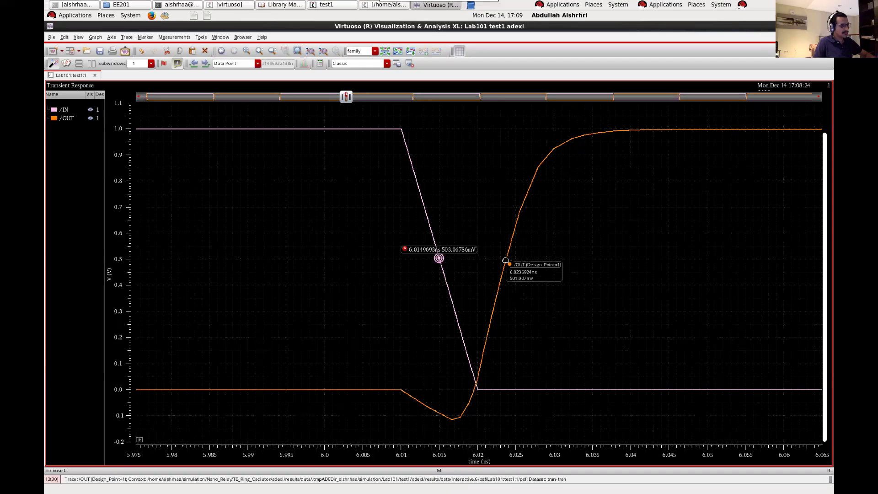
pyautogui.press('m')
pyautogui.moveTo(485, 271); pyautogui.dragTo(486, 314)
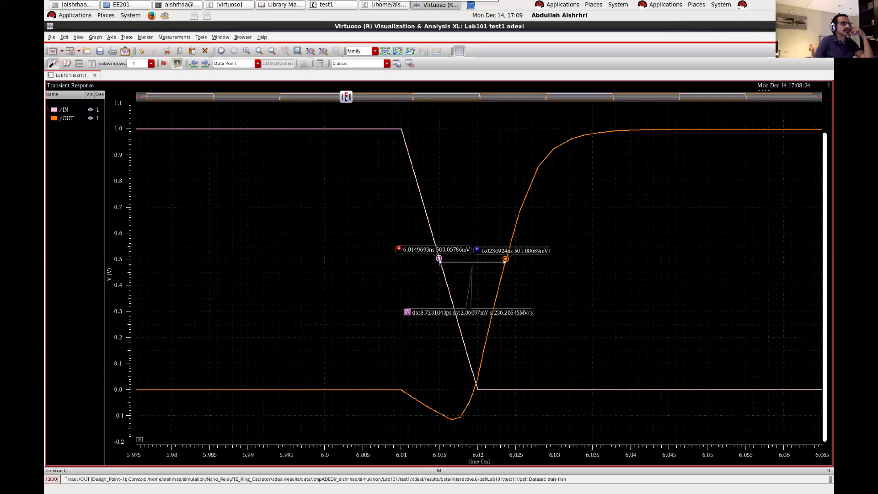
pyautogui.hotkey('alt', 'Tab')
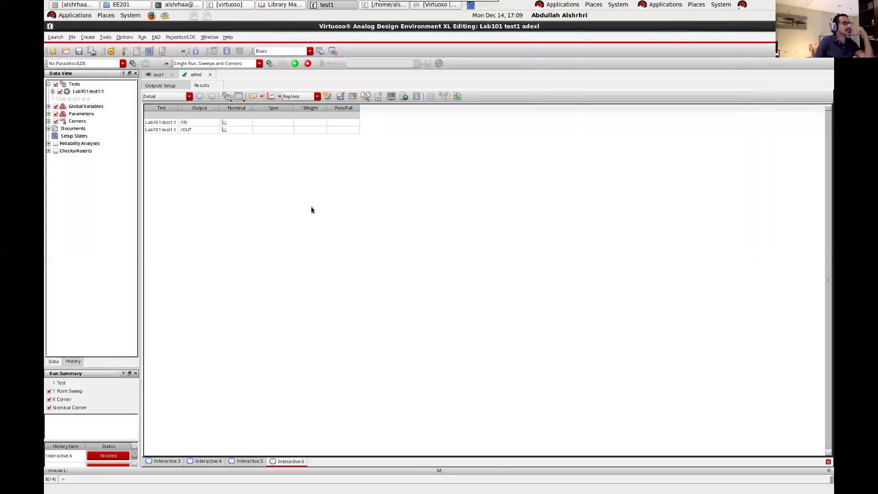
# - Add an expression output named 'Delay' in Outputs Setup and select its expression field
pyautogui.click(161, 86)
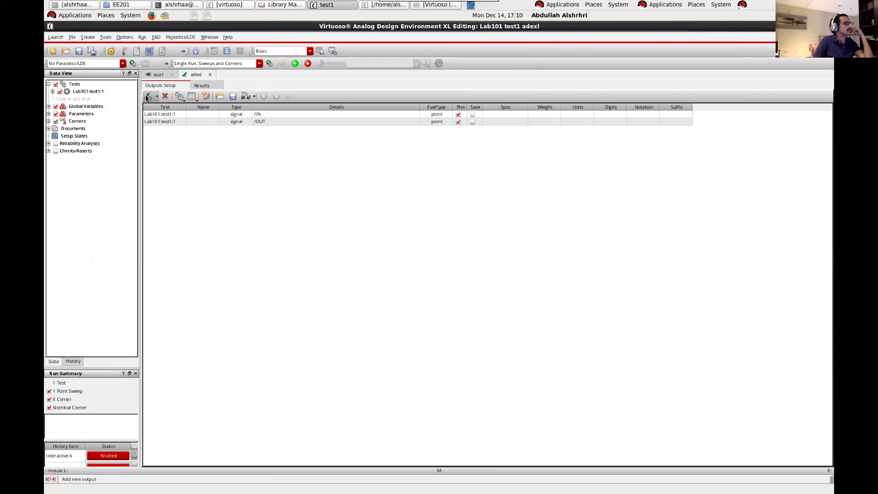
pyautogui.click(147, 95)
pyautogui.click(200, 129)
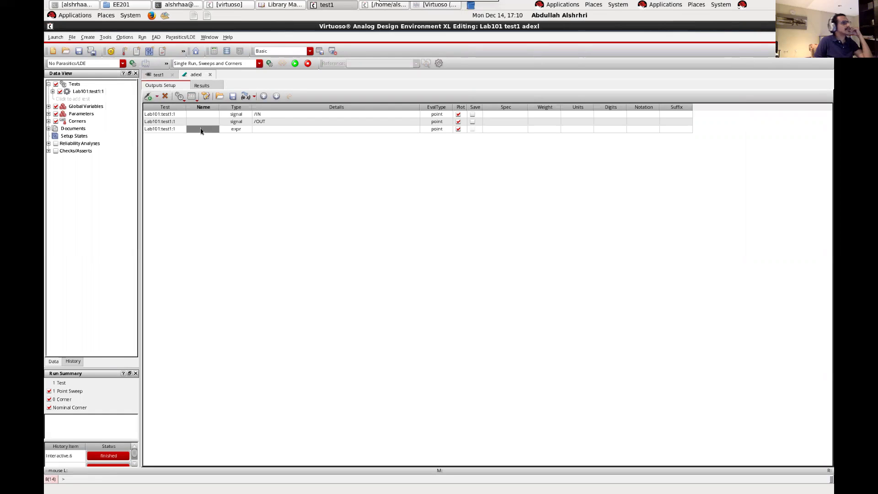
pyautogui.click(201, 130)
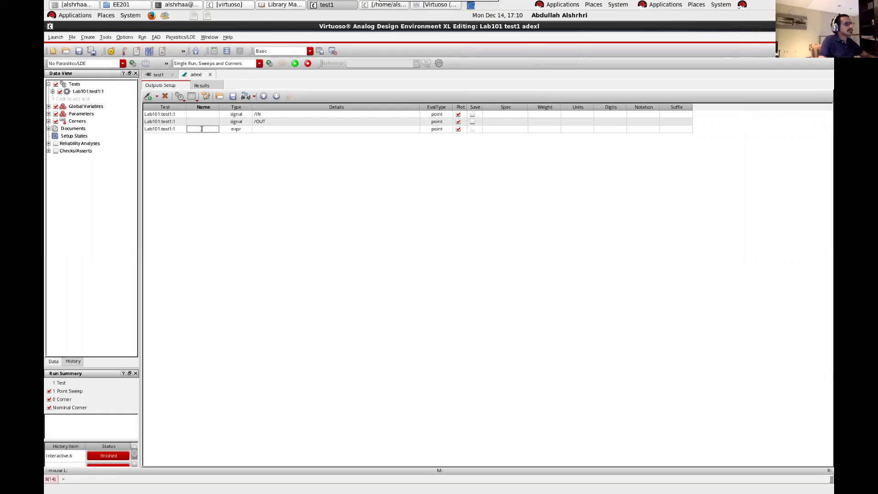
pyautogui.write('De')
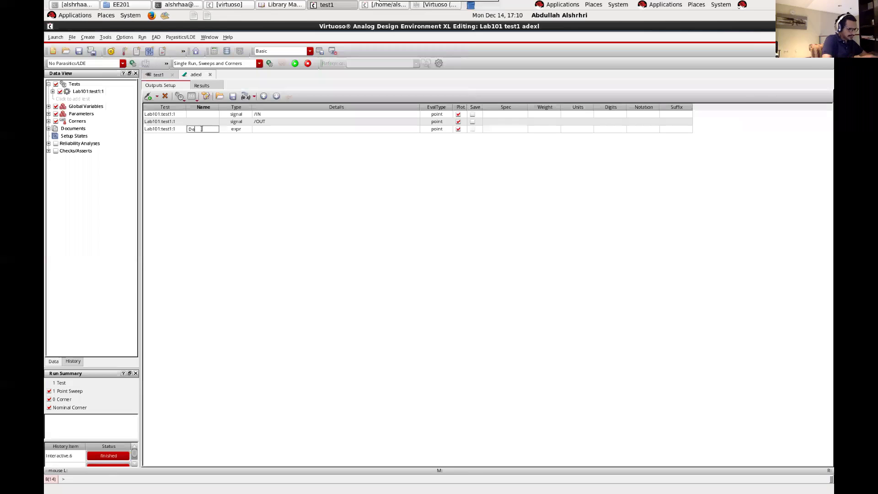
pyautogui.write('lay')
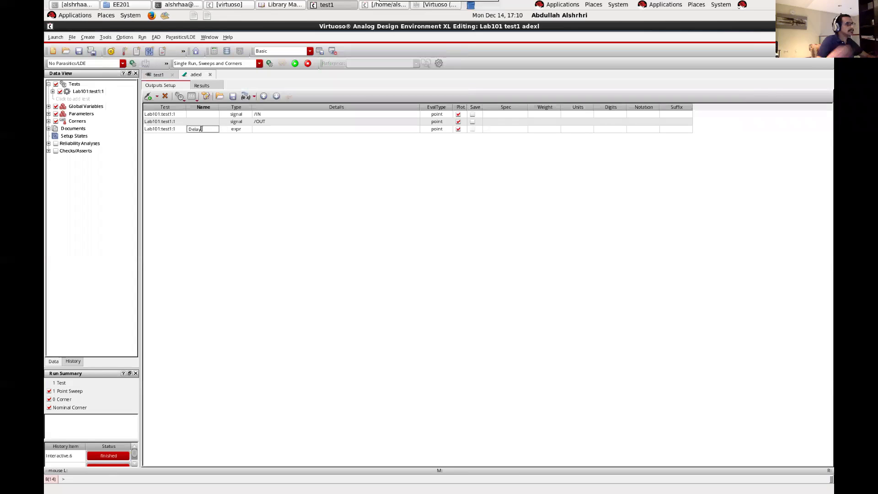
pyautogui.click(343, 130)
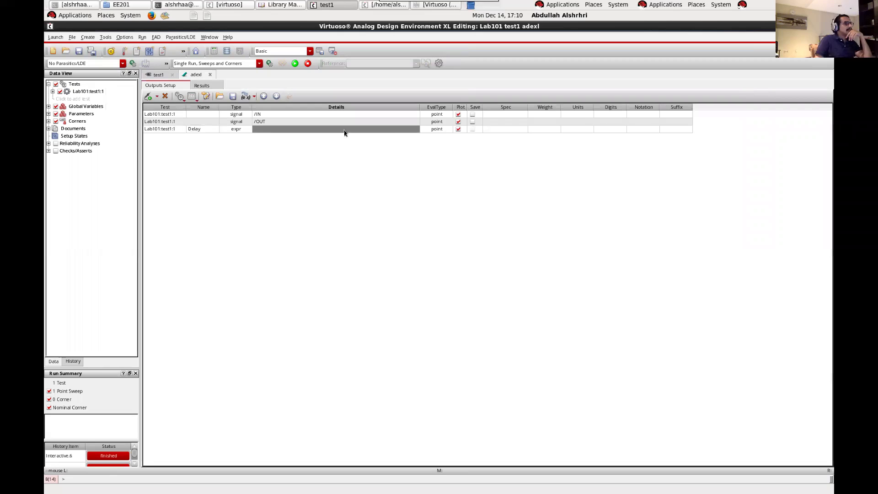
pyautogui.click(344, 131)
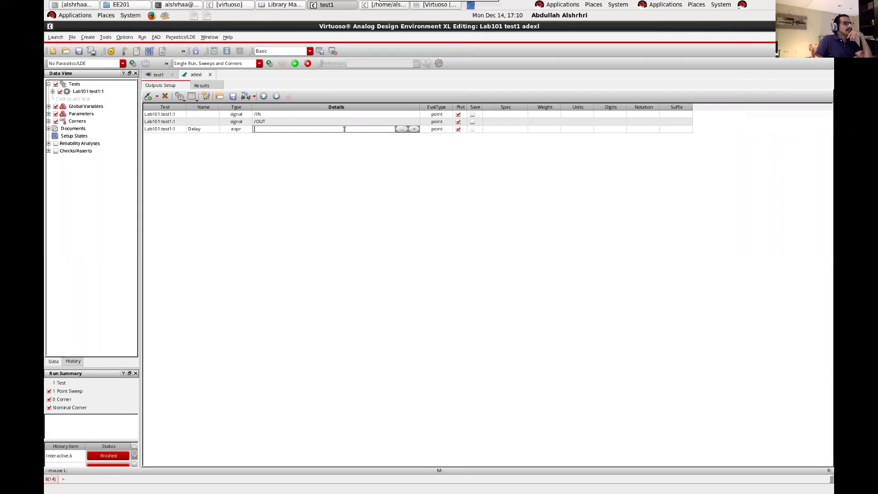
# - Open the calculator for the Delay expression and clear the old expression and stack
pyautogui.click(400, 130)
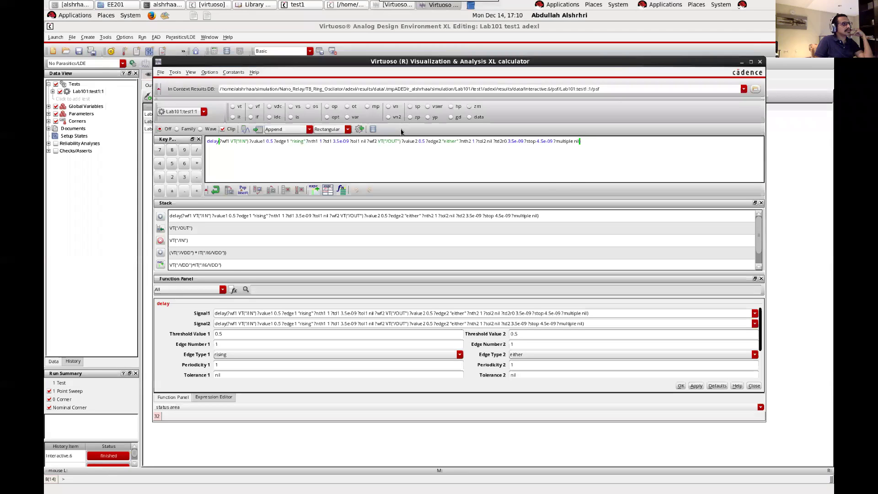
pyautogui.tripleClick(207, 141)
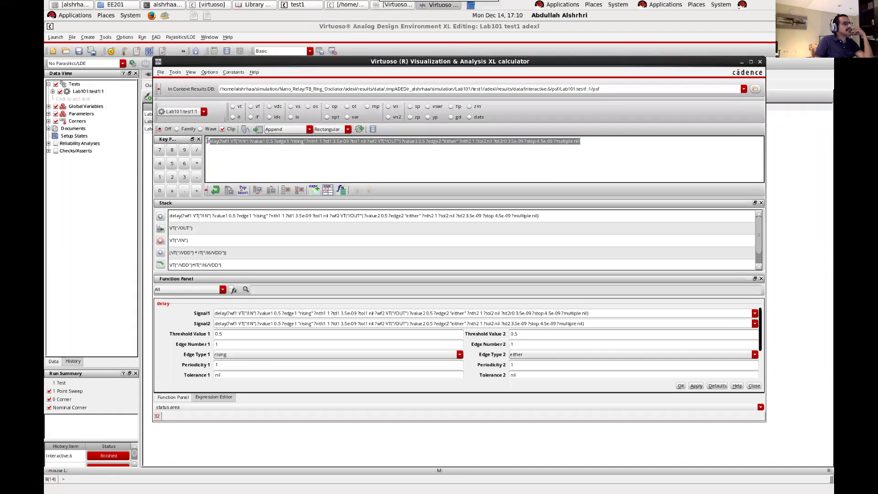
pyautogui.click(287, 190)
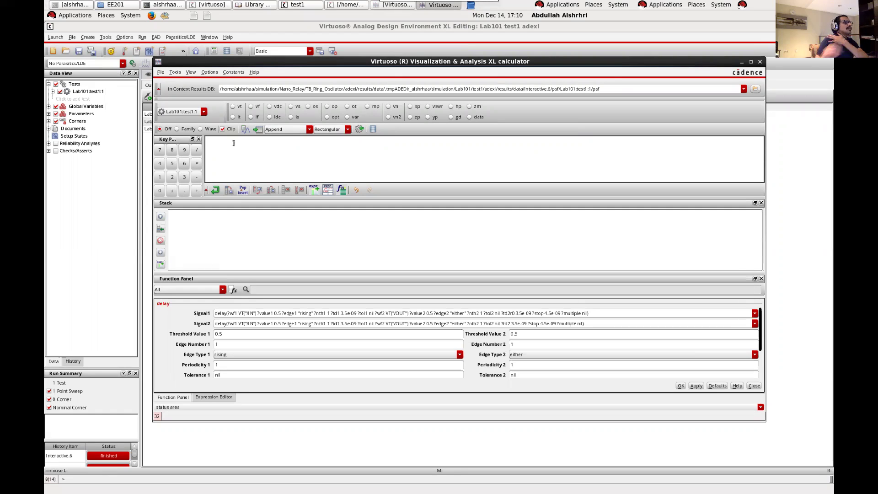
# - Load VT("/IN") and VT("/OUT") onto the calculator stack from the schematic nets
pyautogui.click(232, 106)
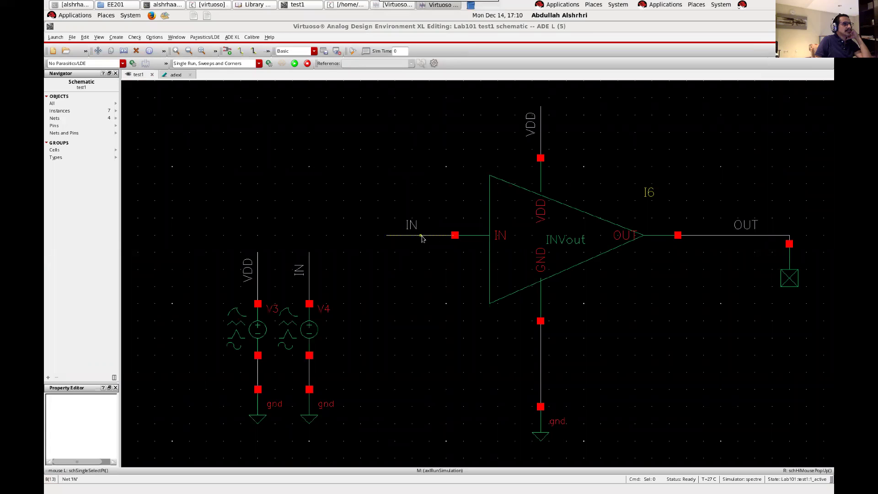
pyautogui.click(420, 235)
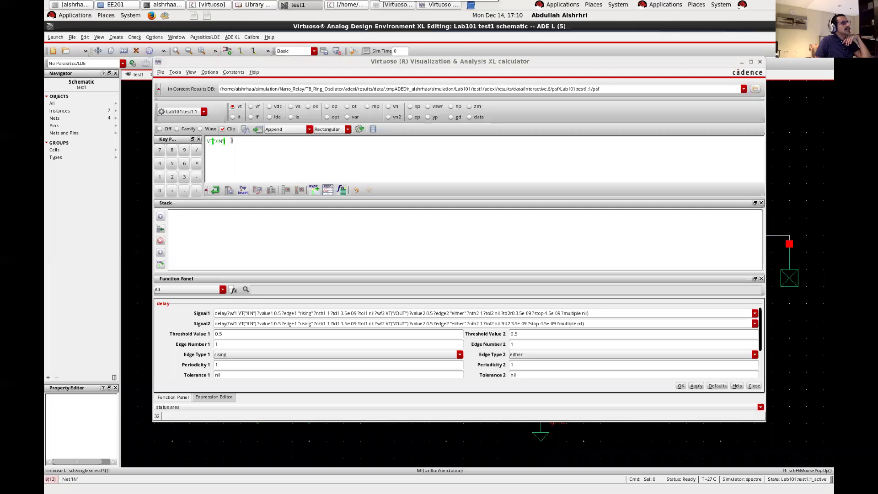
pyautogui.click(232, 140)
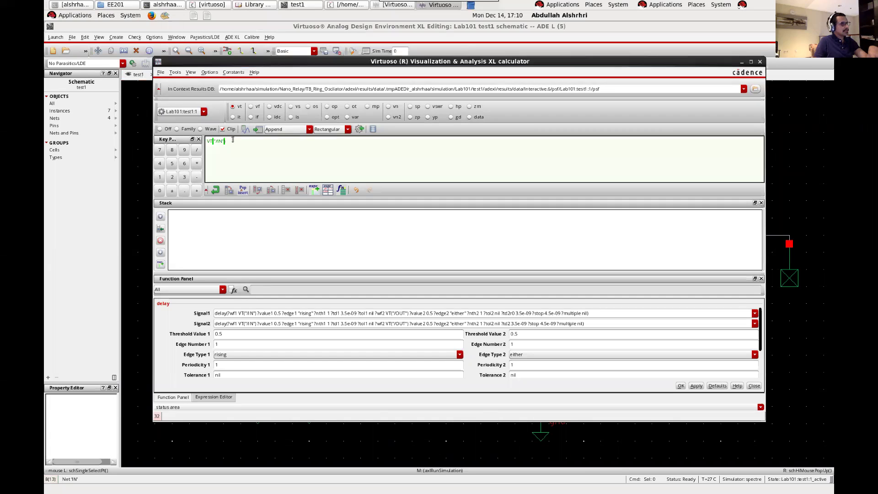
pyautogui.click(259, 130)
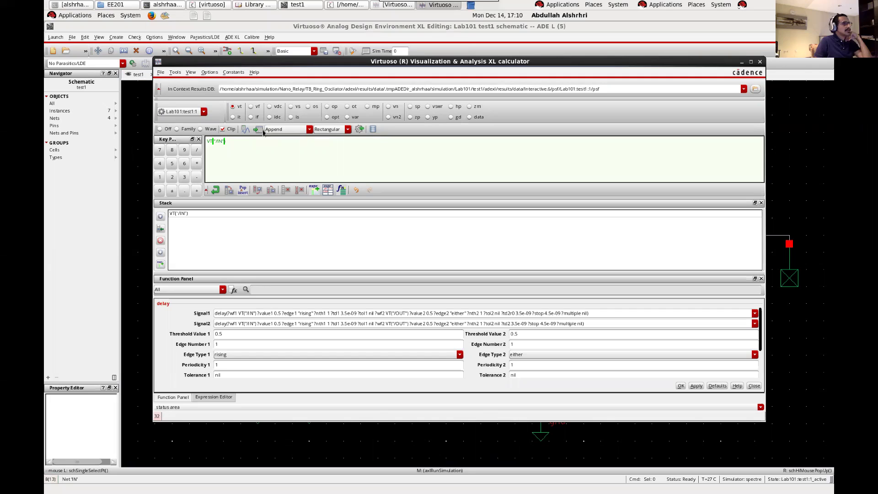
pyautogui.click(233, 108)
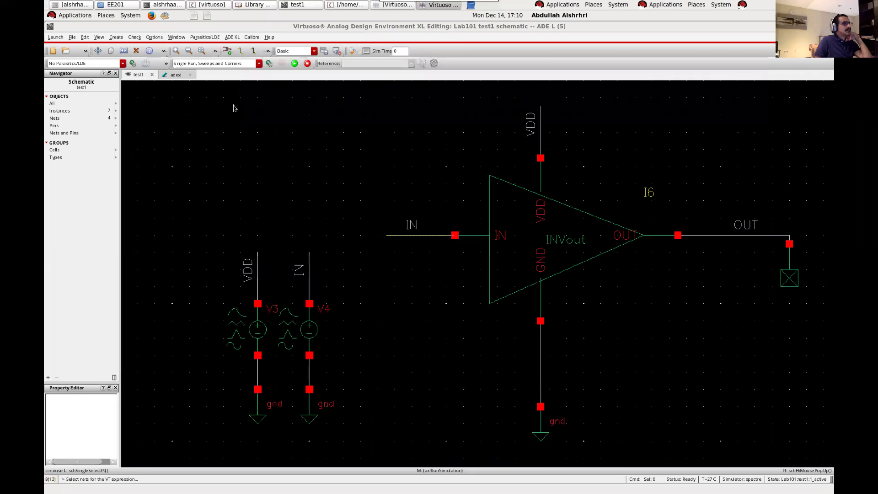
pyautogui.click(726, 238)
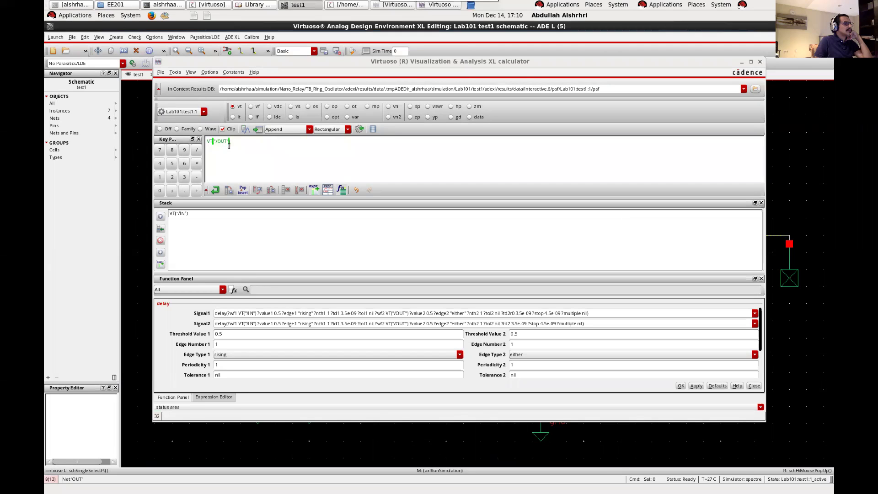
pyautogui.click(233, 142)
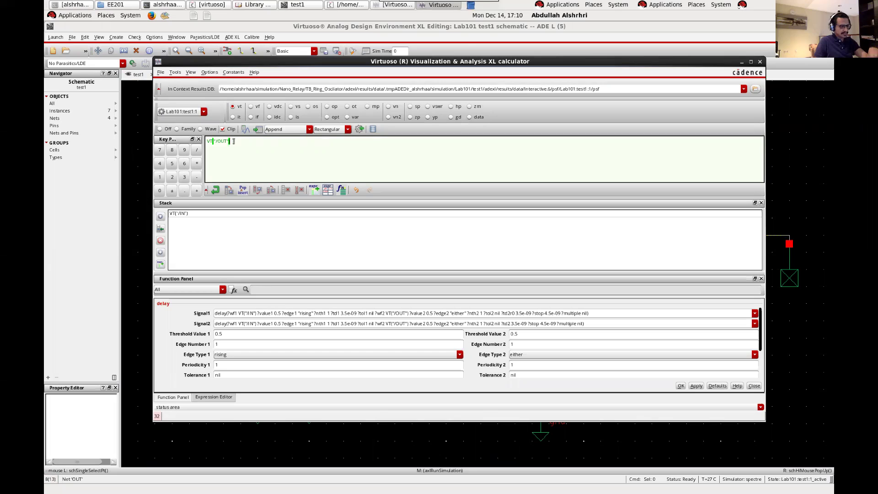
pyautogui.press('Return')
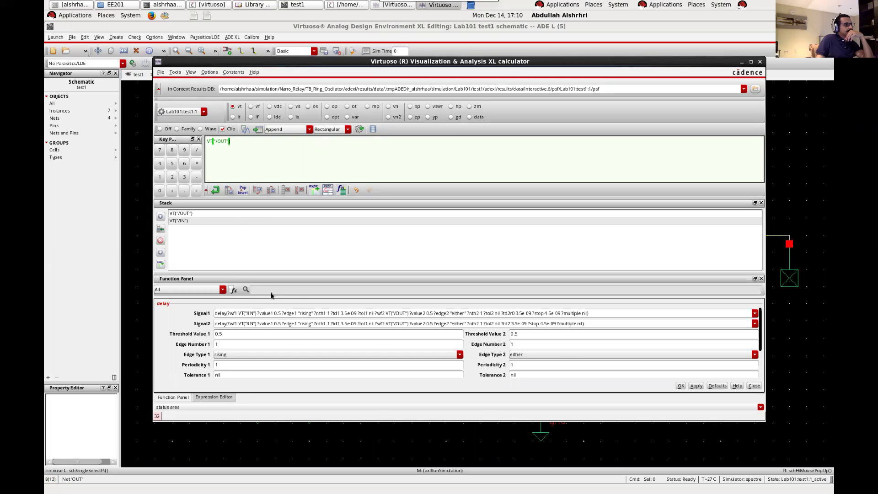
# - Set the calculator's Function Panel to show All functions
pyautogui.click(233, 289)
pyautogui.click(497, 260)
pyautogui.click(222, 290)
pyautogui.click(217, 298)
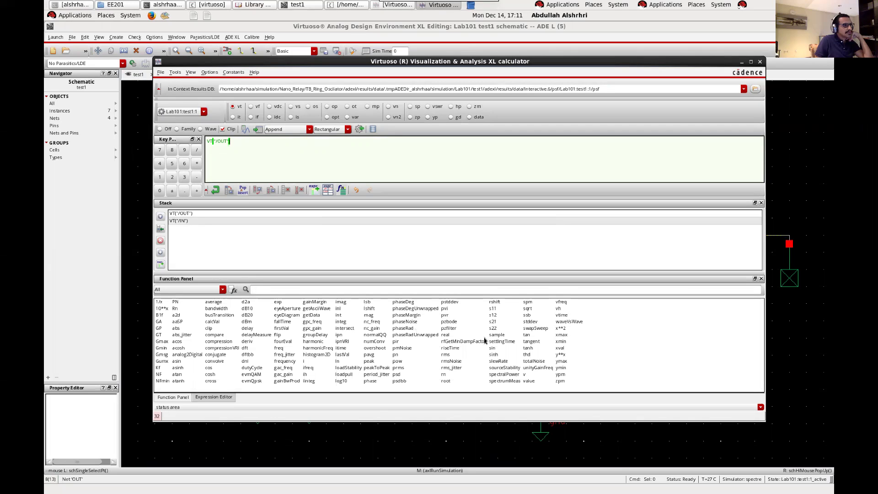
# - Open the delay function via a 'de' search, with Signal1 VT("/IN") and Signal2 VT("/OUT")
pyautogui.click(291, 290)
pyautogui.write('de')
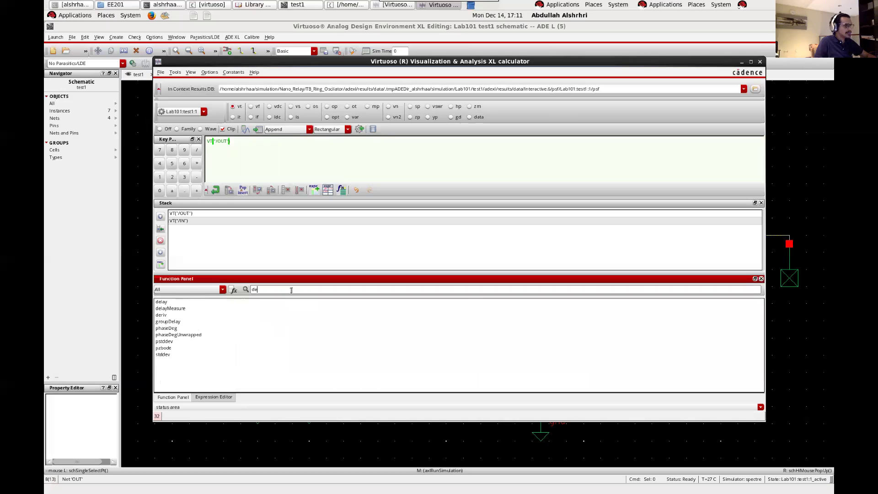
pyautogui.doubleClick(161, 302)
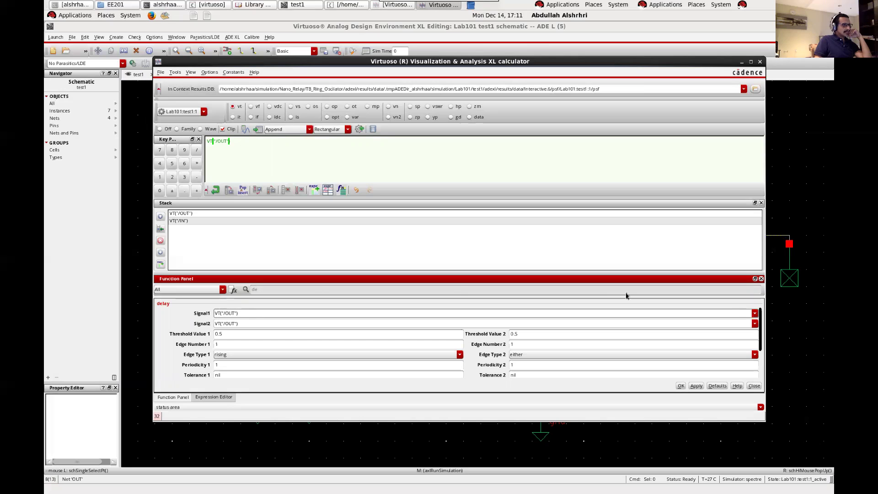
pyautogui.click(754, 313)
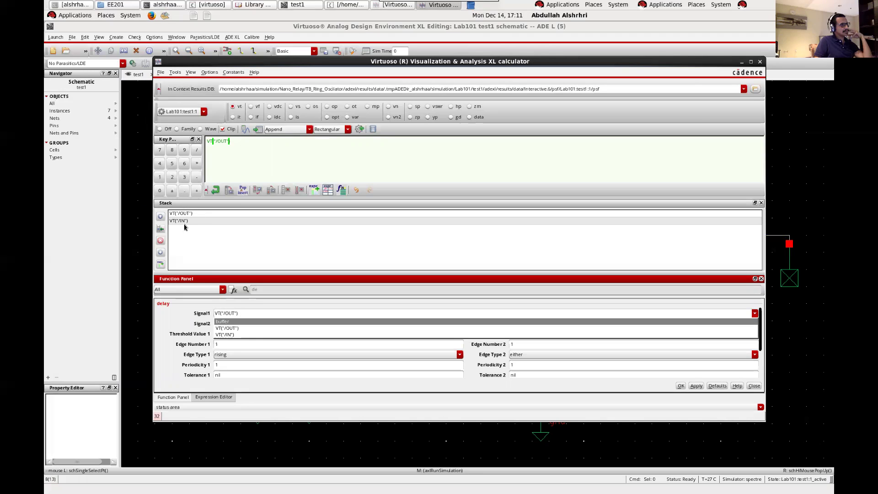
pyautogui.click(229, 334)
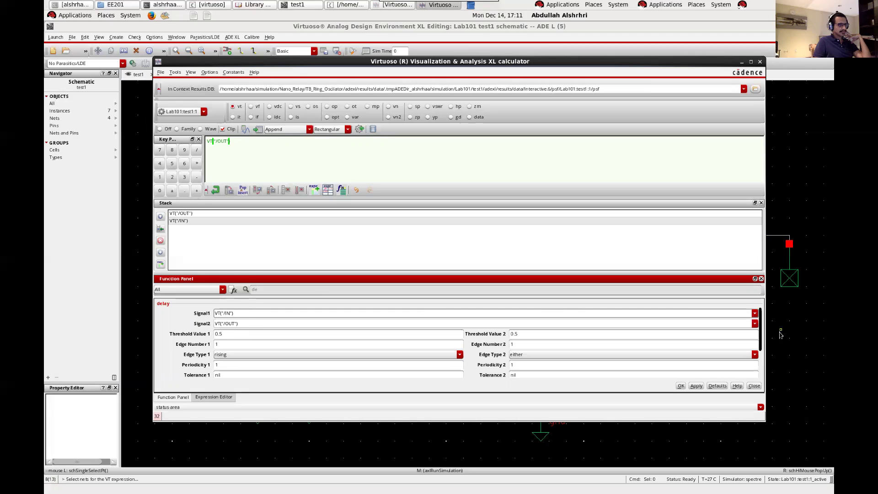
pyautogui.click(755, 323)
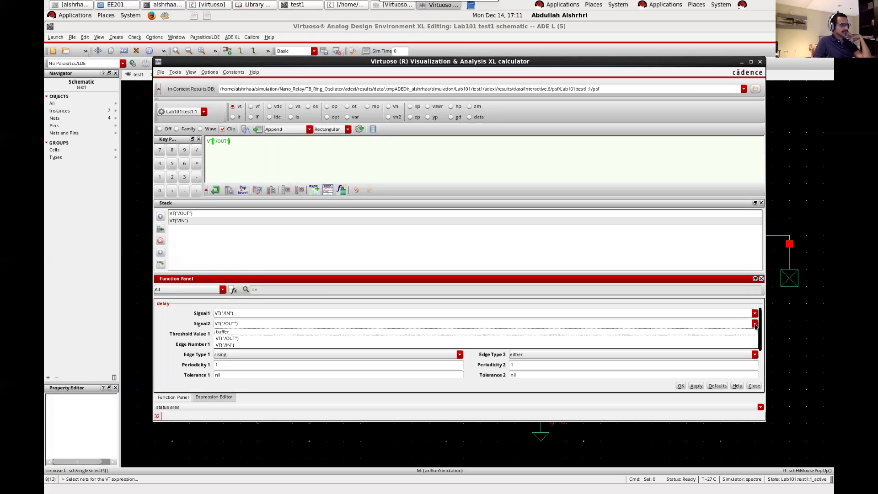
pyautogui.click(254, 338)
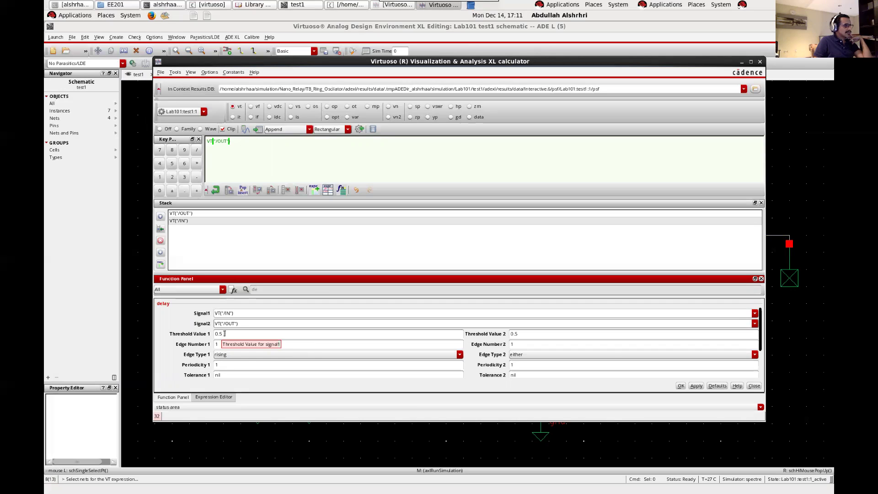
# - Edit the second threshold value in the delay form and scroll further down
pyautogui.click(536, 334)
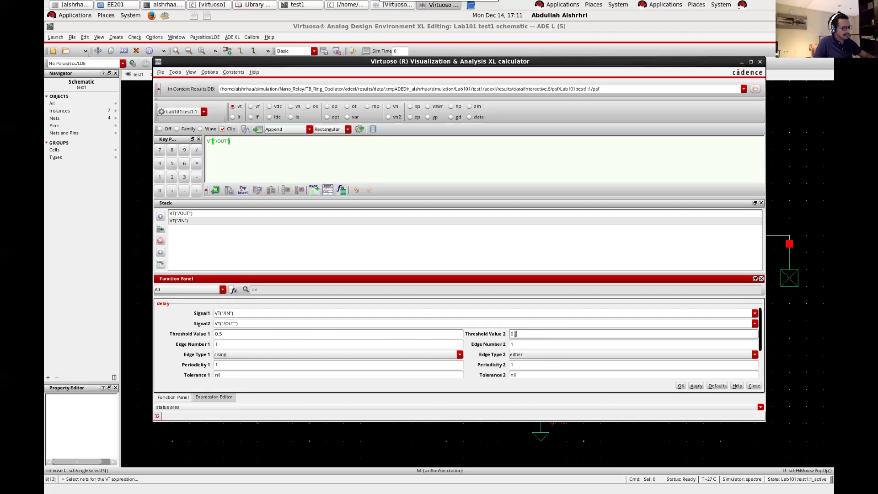
pyautogui.write('9')
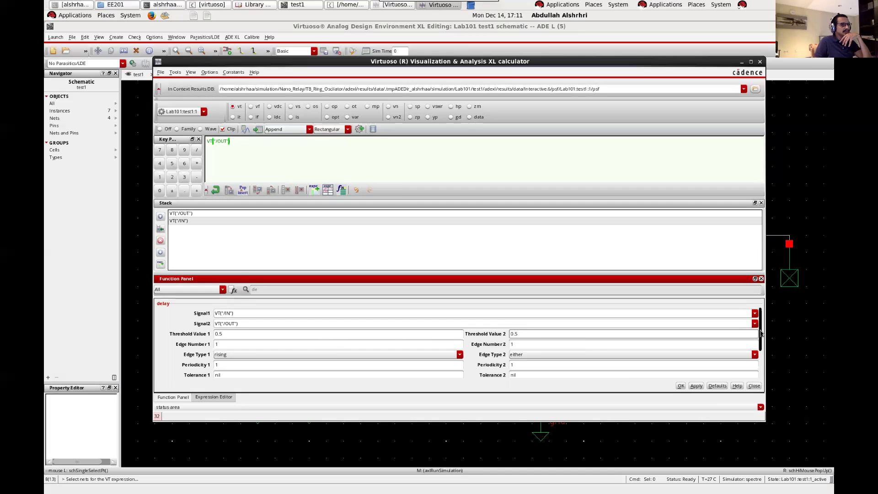
pyautogui.moveTo(760, 333); pyautogui.dragTo(760, 348)
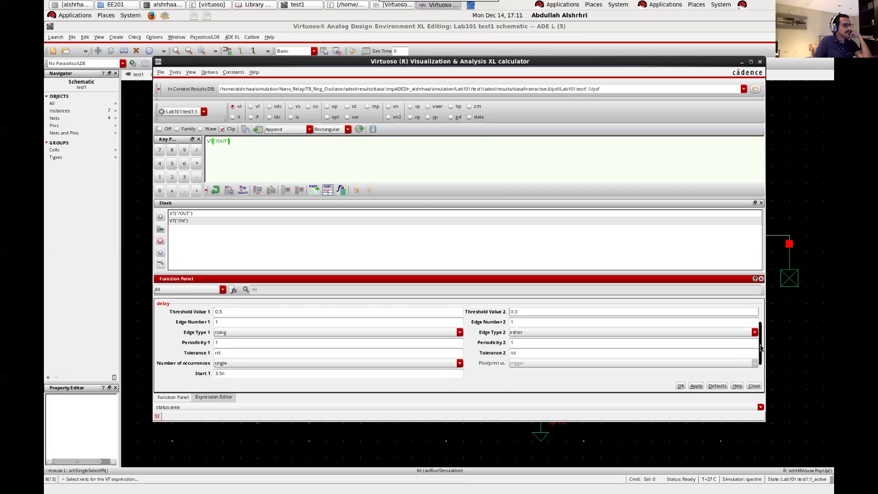
# - Check the transient plot, then set the delay's Edge Type 1 to falling
pyautogui.click(392, 6)
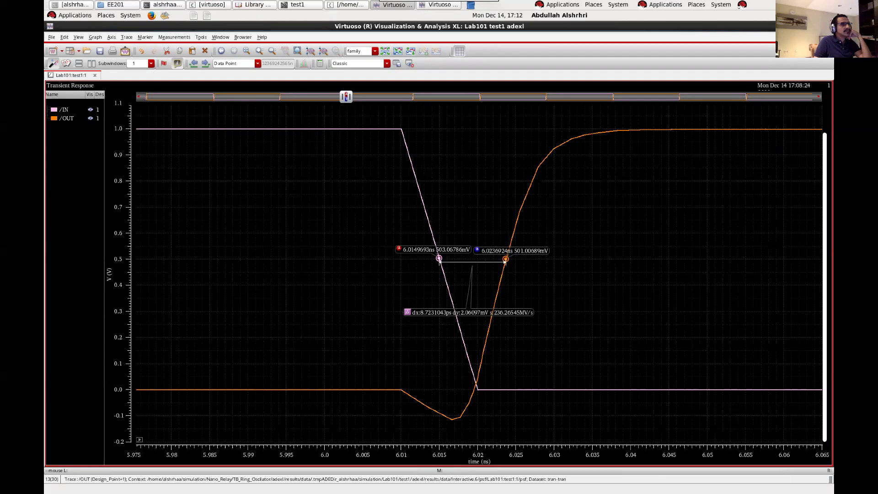
pyautogui.hotkey('alt', 'Tab')
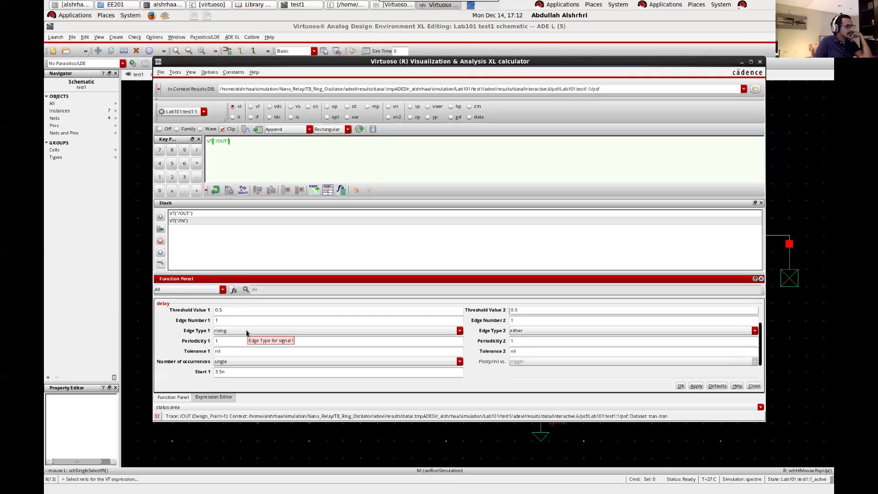
pyautogui.click(247, 331)
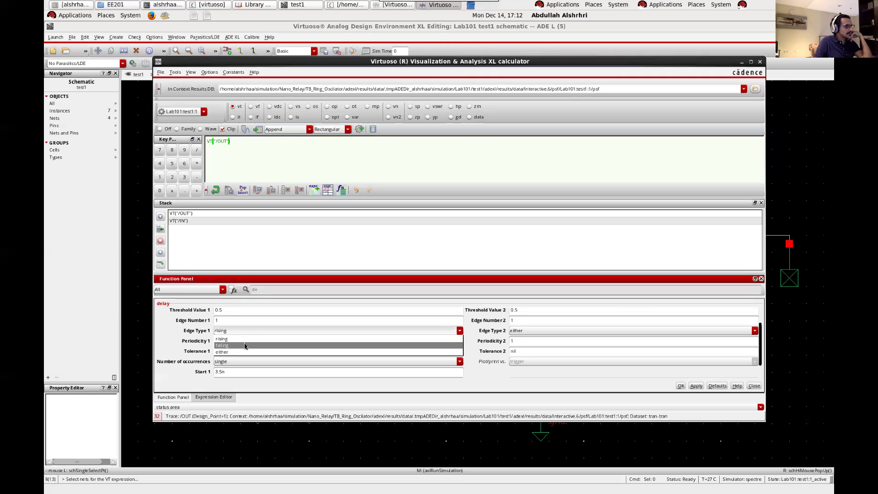
pyautogui.click(245, 345)
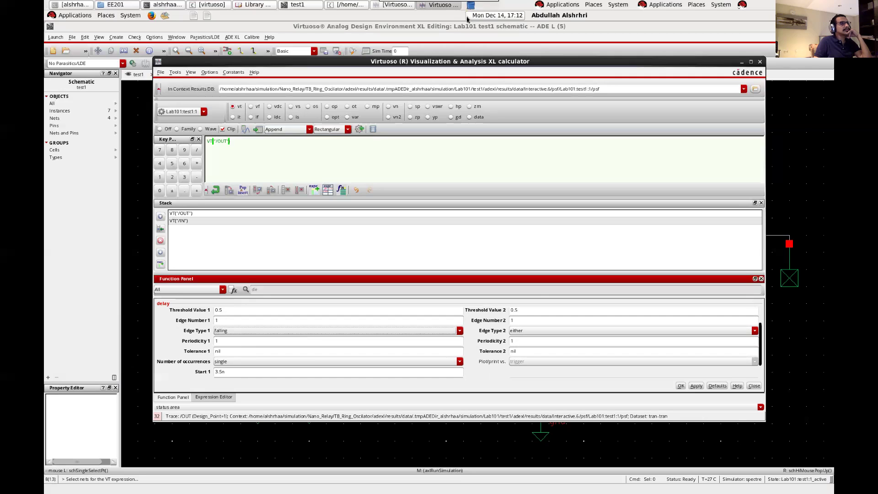
# - Set Edge Type 2 to rising and scroll to the Start and Stop fields
pyautogui.click(440, 5)
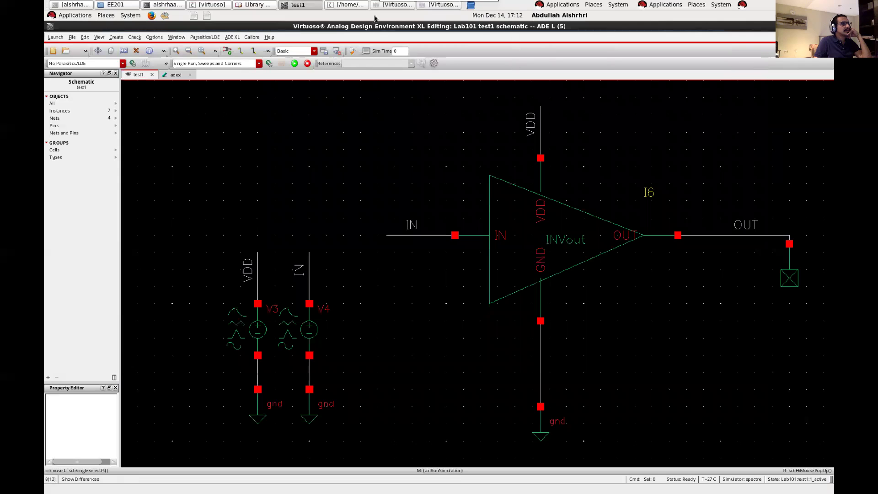
pyautogui.click(434, 6)
pyautogui.click(404, 6)
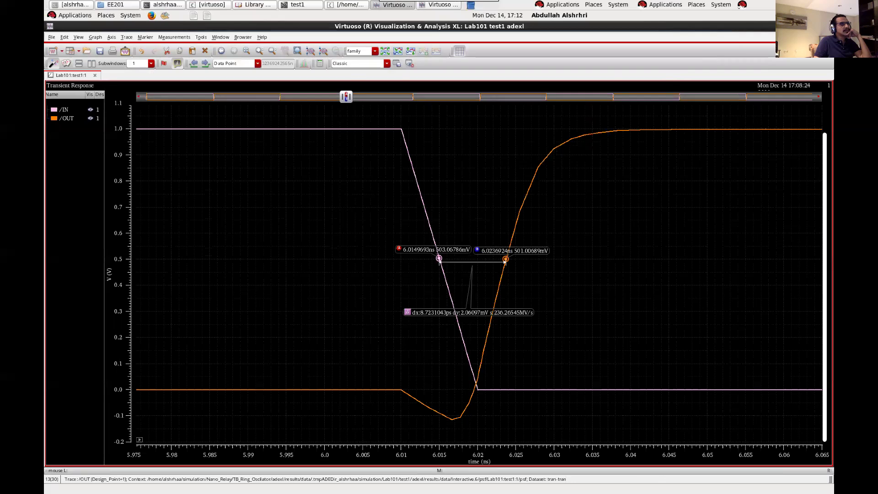
pyautogui.hotkey('alt', 'Tab')
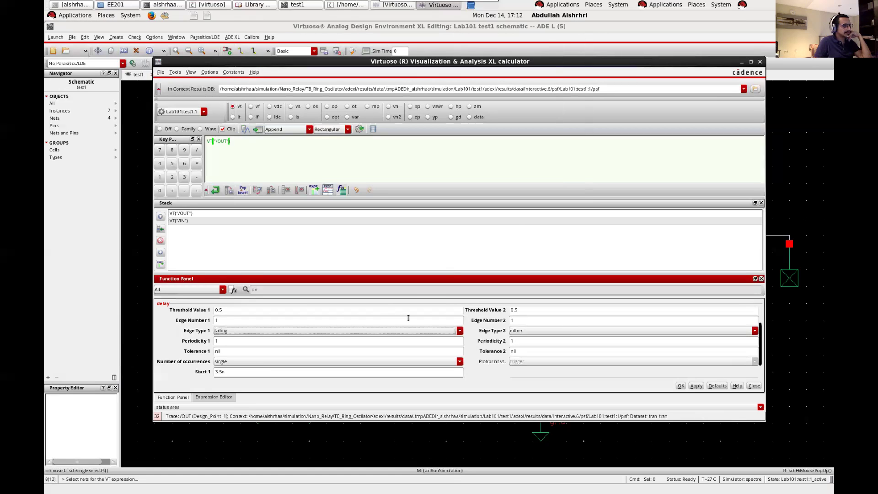
pyautogui.click(526, 331)
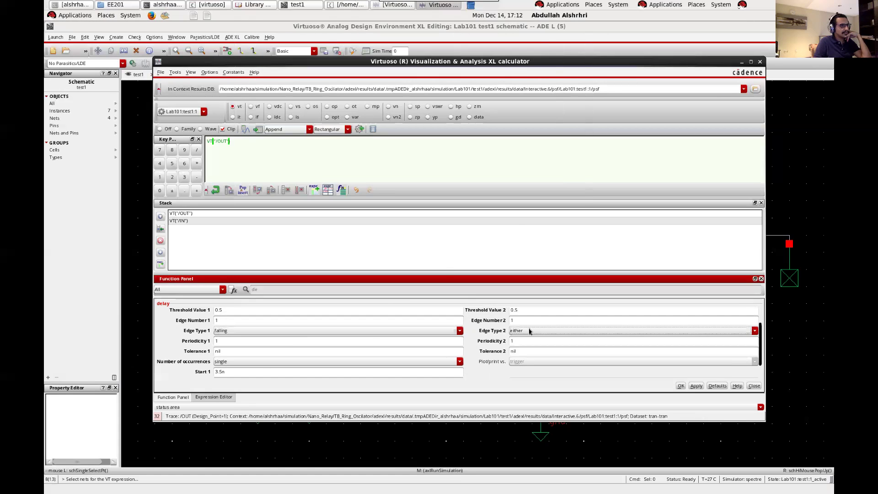
pyautogui.click(530, 331)
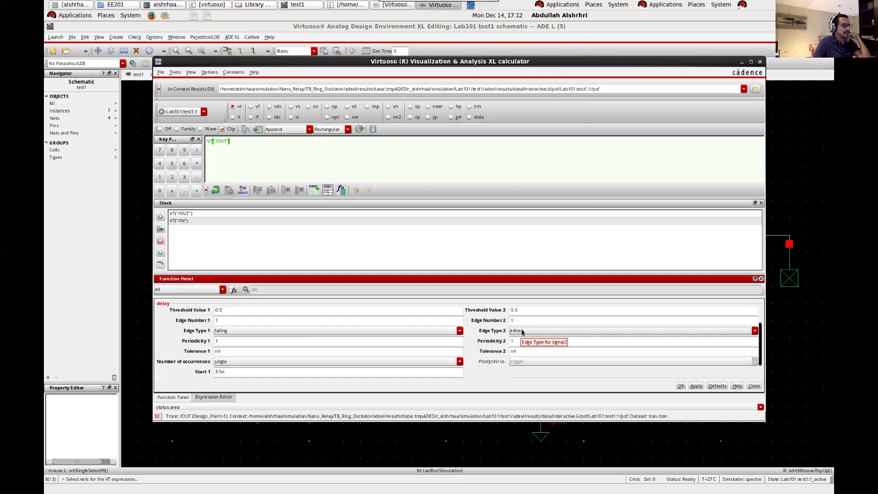
pyautogui.click(522, 331)
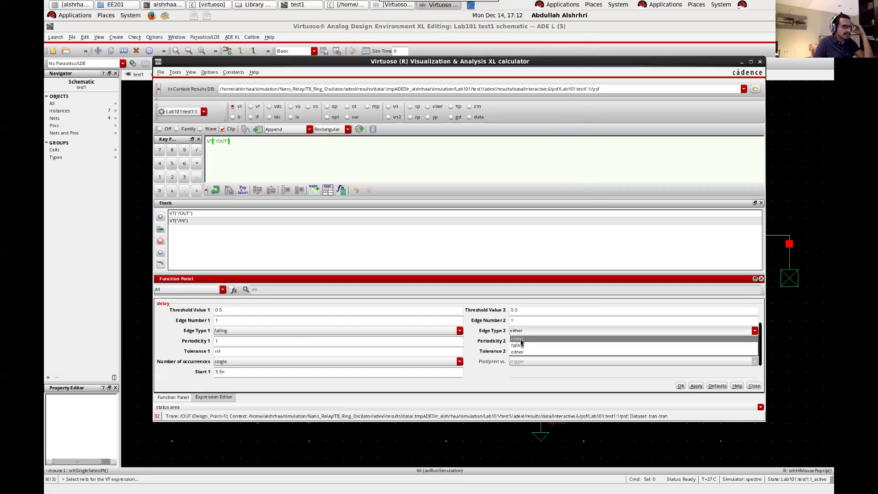
pyautogui.click(521, 340)
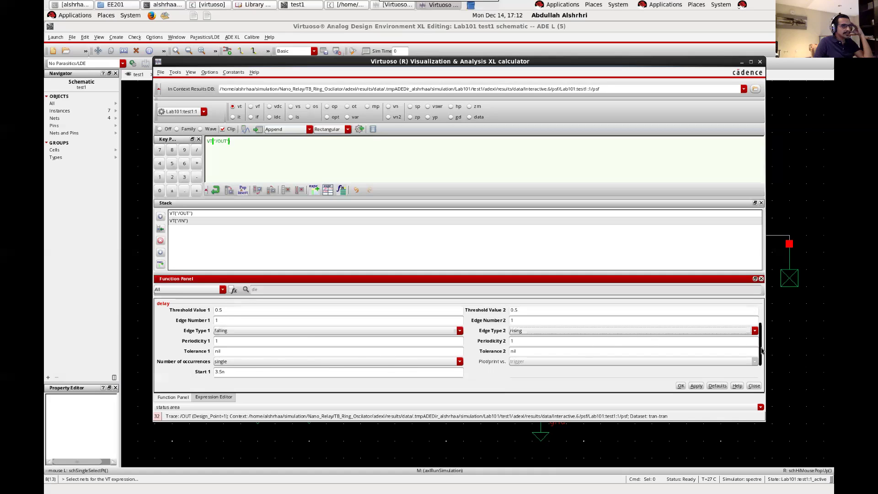
pyautogui.scroll(-2, 762, 351)
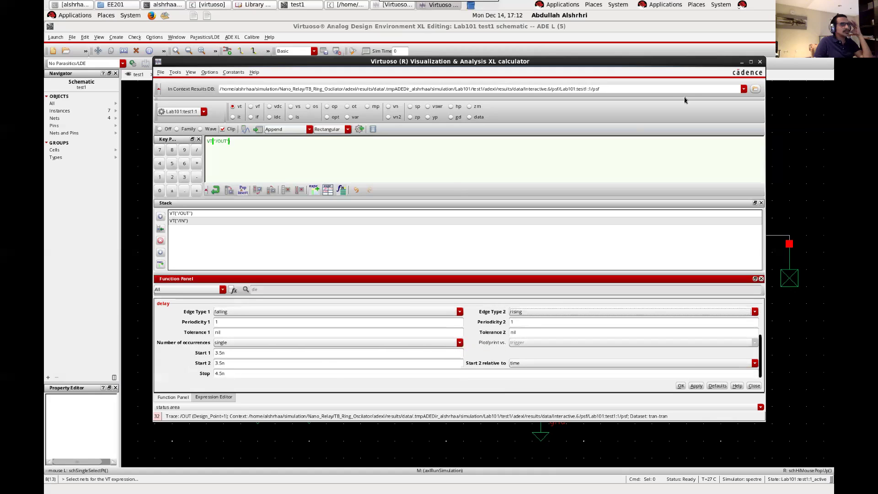
pyautogui.click(393, 5)
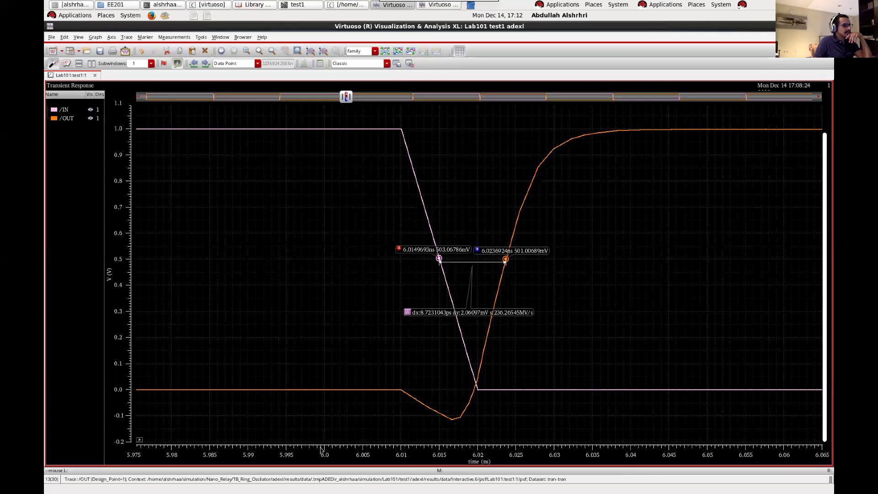
pyautogui.moveTo(326, 394)
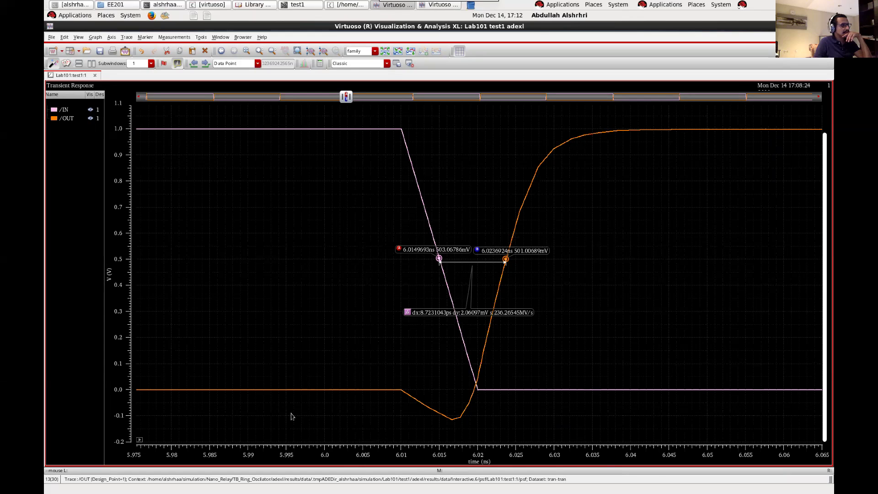
pyautogui.moveTo(352, 95); pyautogui.dragTo(326, 98)
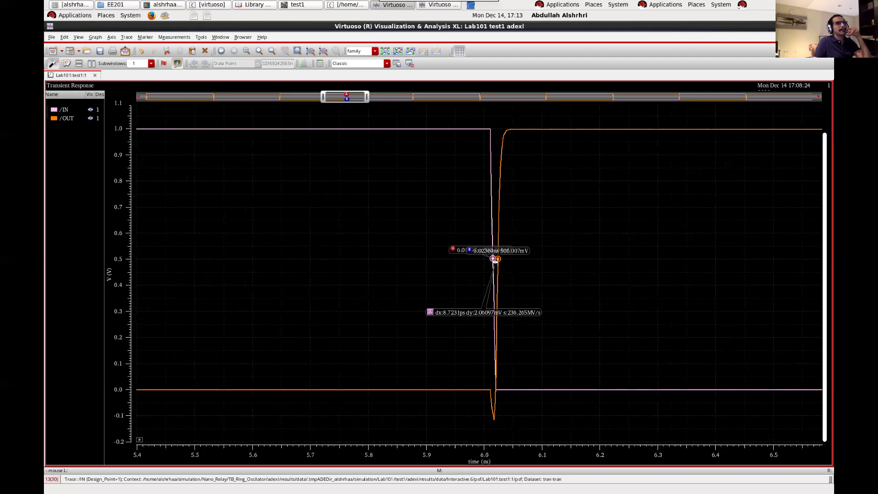
pyautogui.hotkey('alt', 'Tab')
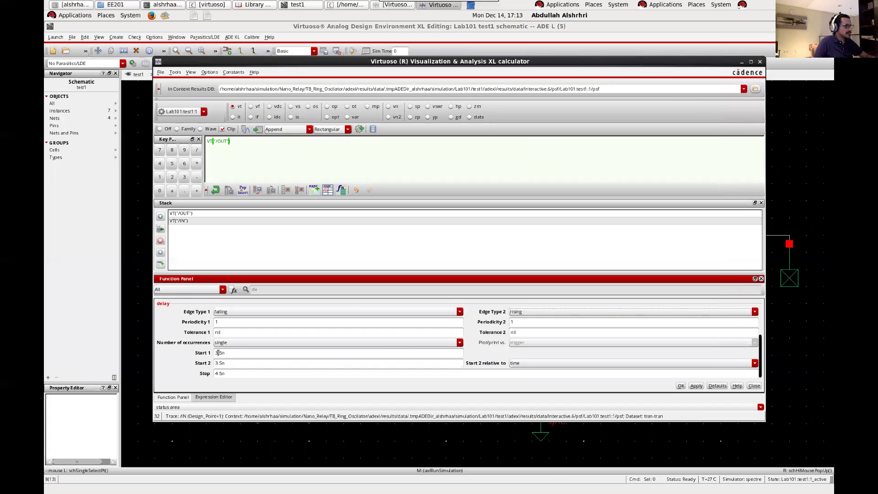
# - Change Start 1 and Start 2 to 5.5n and Stop to 6.5n
pyautogui.moveTo(218, 352); pyautogui.dragTo(207, 354)
pyautogui.write('5')
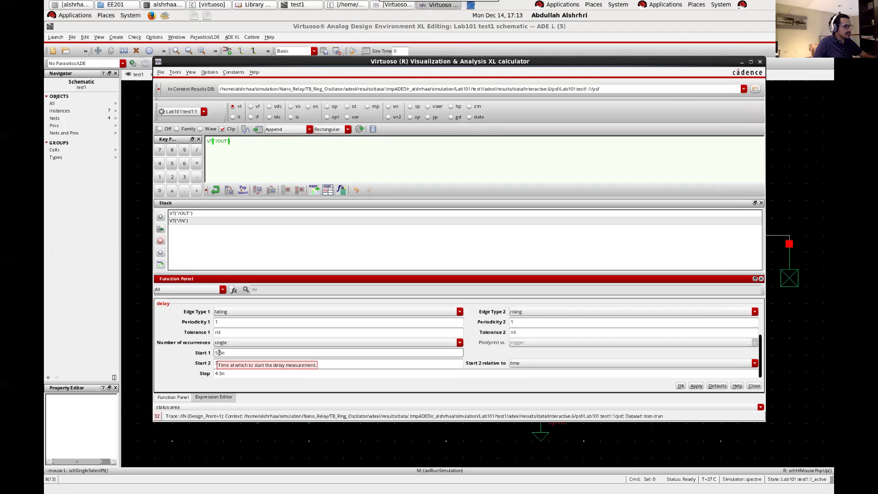
pyautogui.click(214, 362)
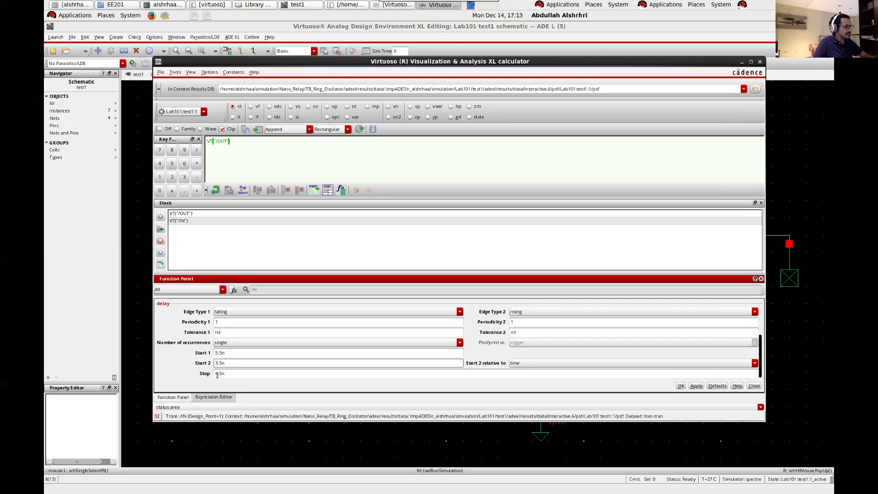
pyautogui.press('BackSpace')
pyautogui.write('5')
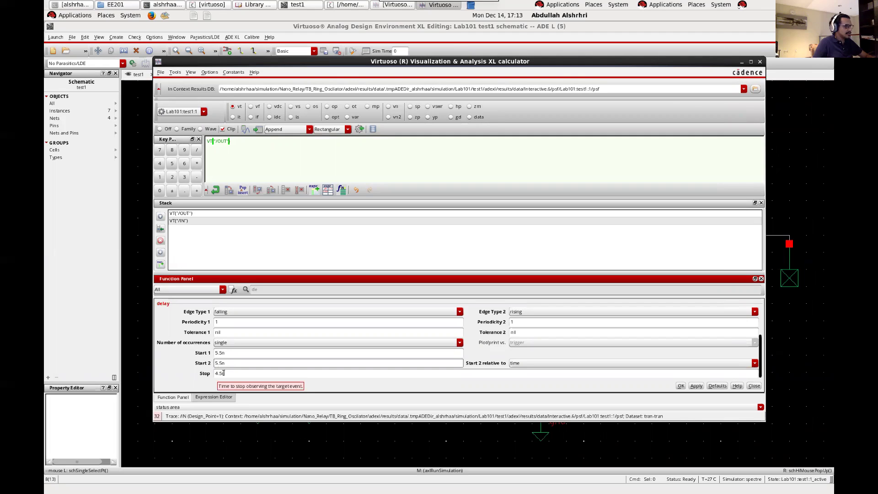
pyautogui.click(216, 372)
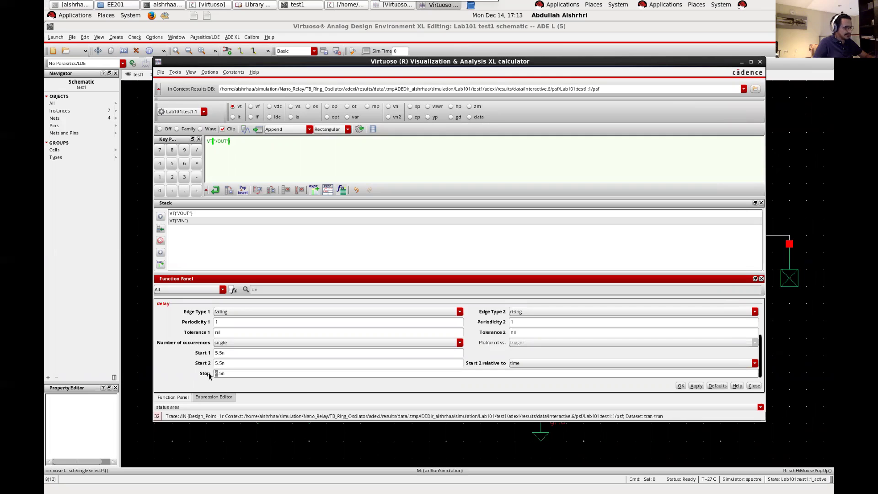
pyautogui.press('BackSpace')
pyautogui.write('6')
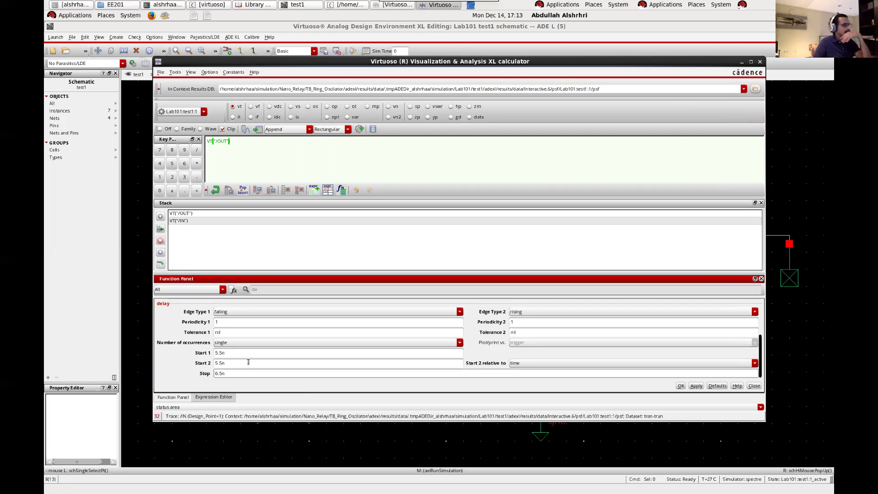
# - Keep Start 2 relative to time, apply the delay expression, and minimize the calculator
pyautogui.click(565, 363)
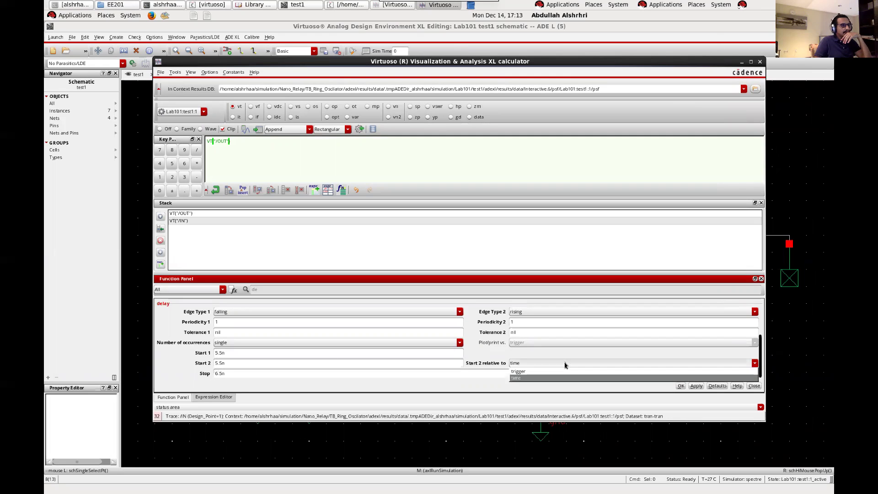
pyautogui.click(551, 379)
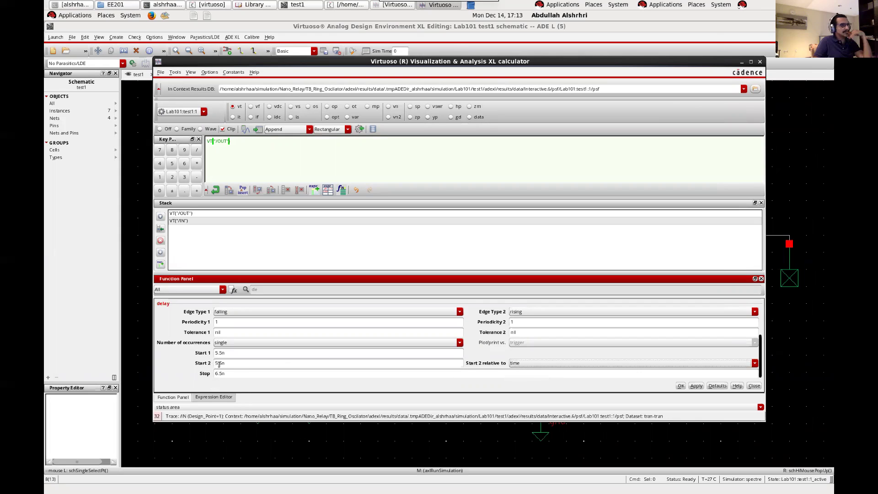
pyautogui.click(696, 386)
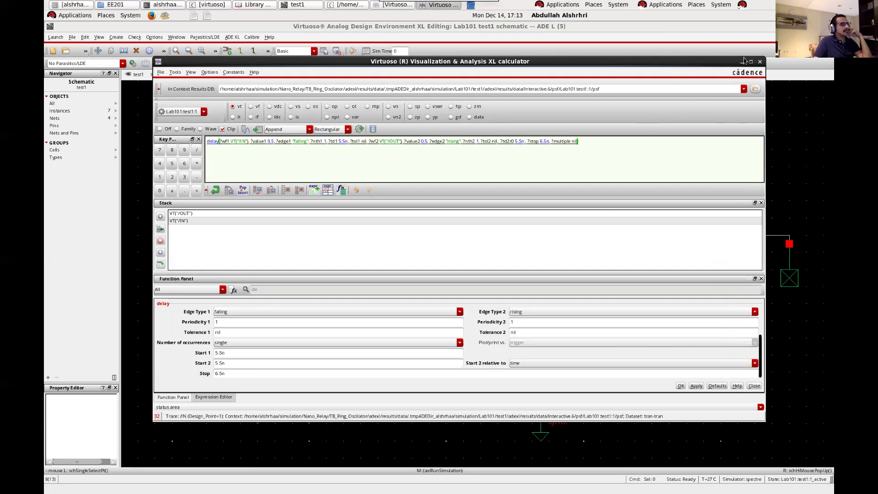
pyautogui.click(742, 62)
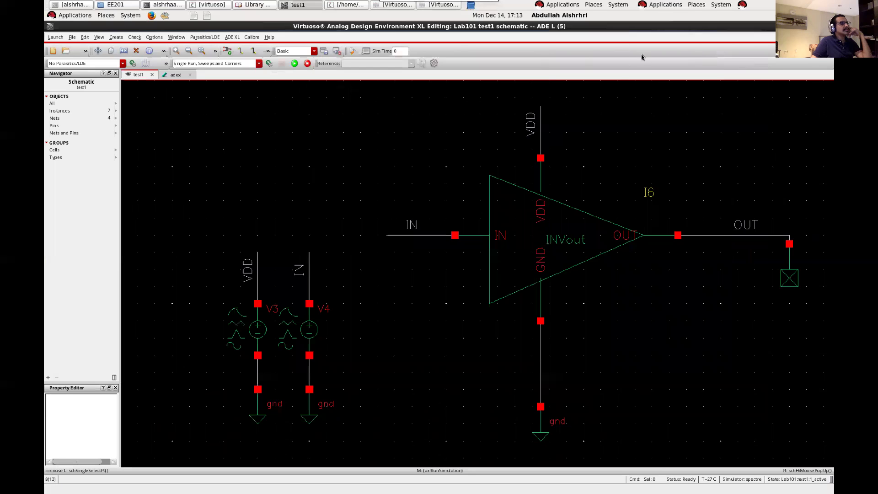
# - Import the calculator's delay expression into the Delay output and show the Interactive.6 results
pyautogui.click(168, 74)
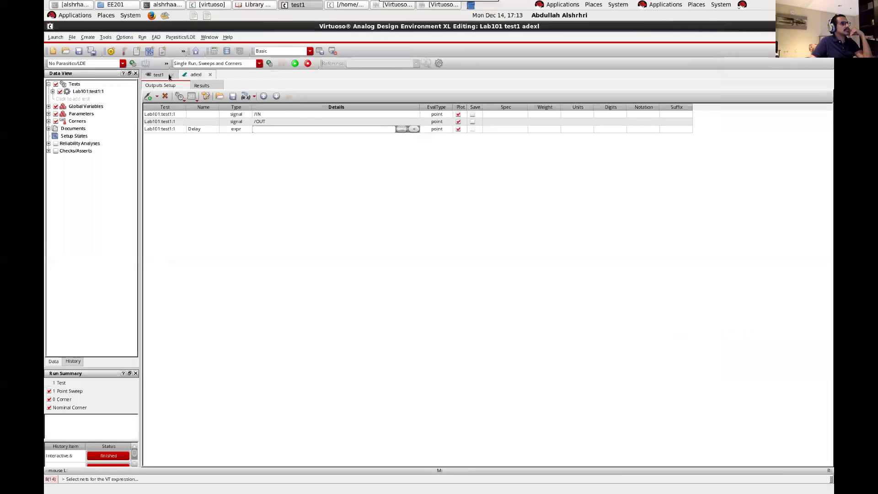
pyautogui.click(413, 129)
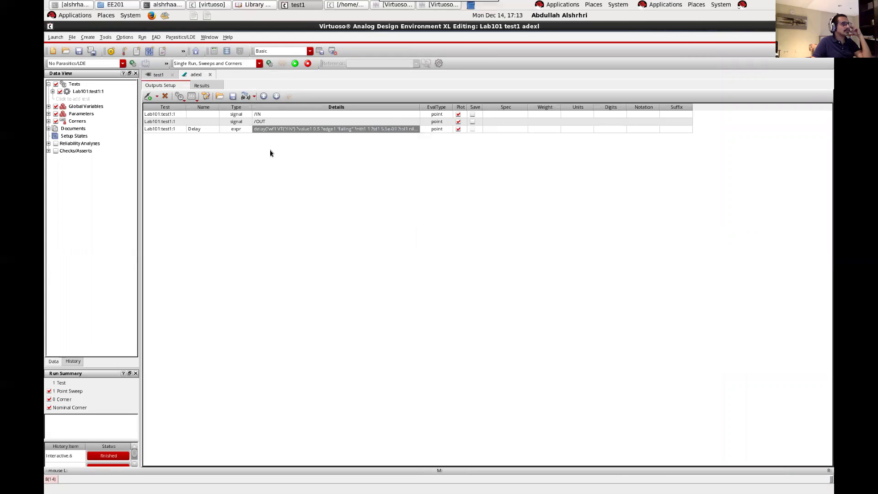
pyautogui.click(202, 86)
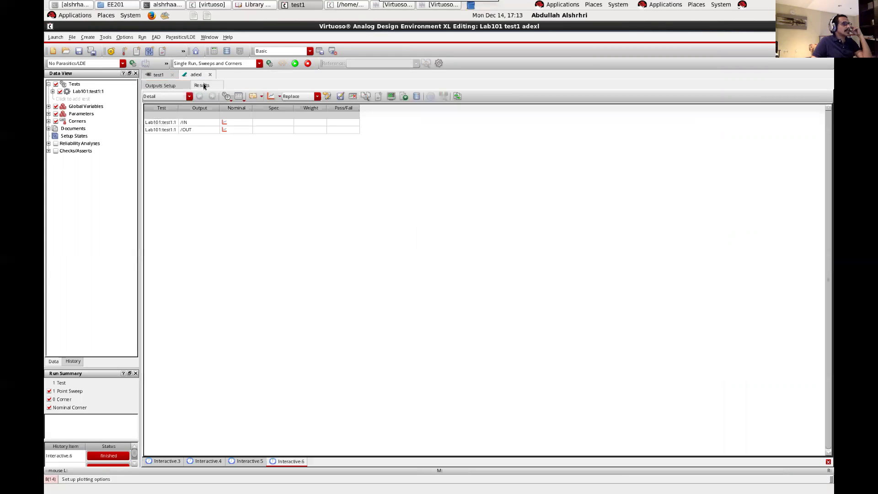
# - Re-evaluate the outputs so Delay shows 8.683p, then bring the waveform plot forward
pyautogui.click(254, 96)
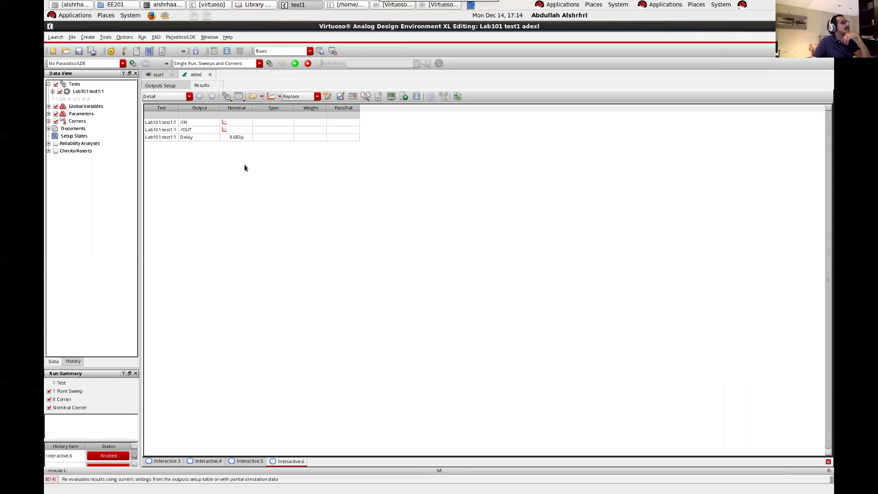
pyautogui.click(394, 5)
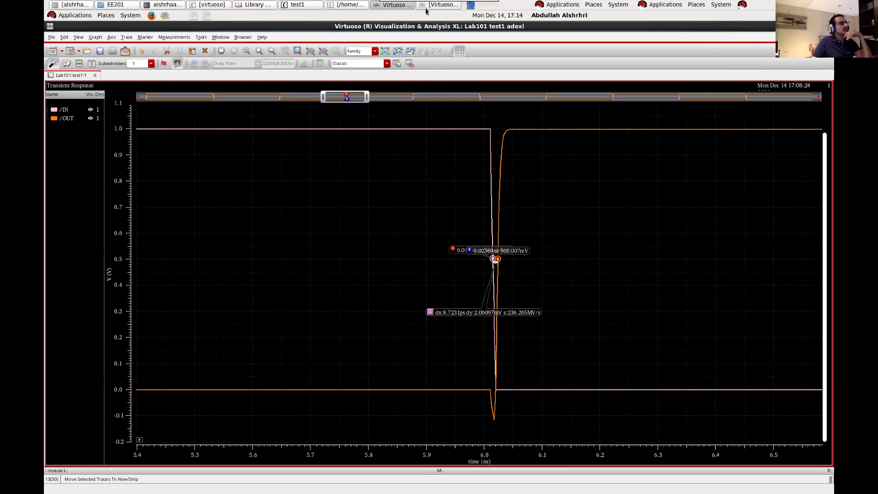
# - Zoom into the IN/OUT transition edges near 6.01–6.02 ns and pick marker A on /IN
pyautogui.hotkey('alt', 'Tab')
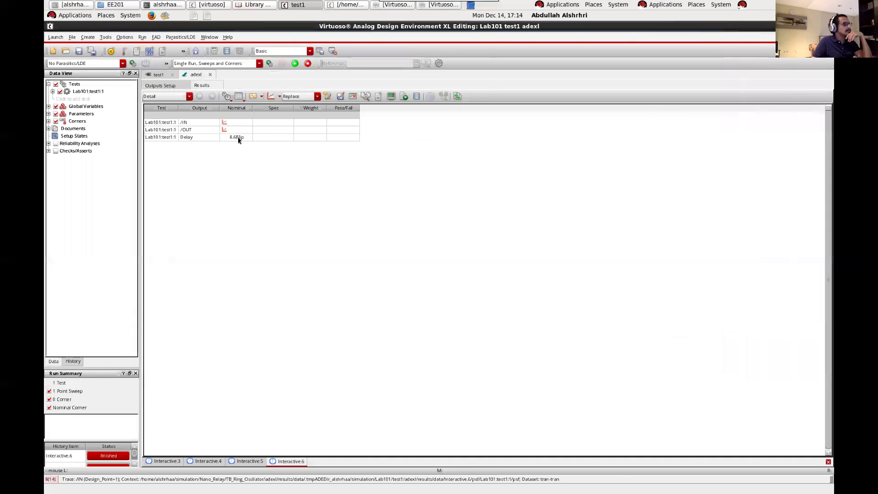
pyautogui.click(440, 5)
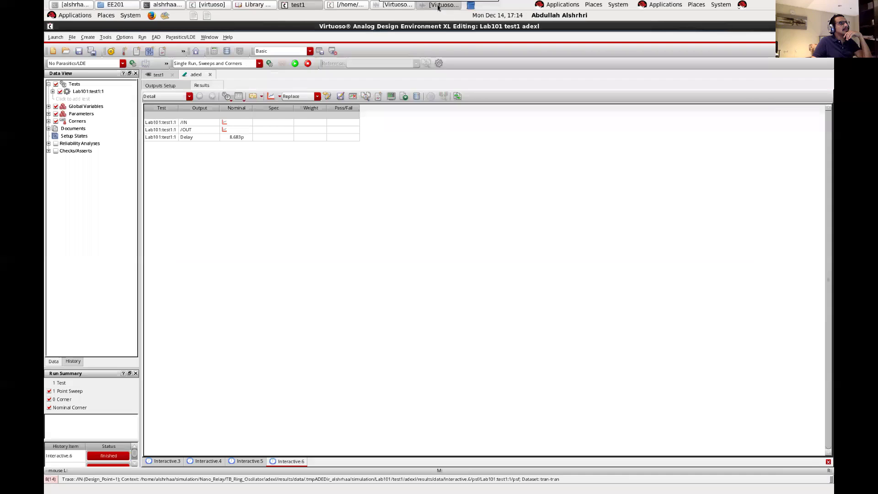
pyautogui.click(393, 5)
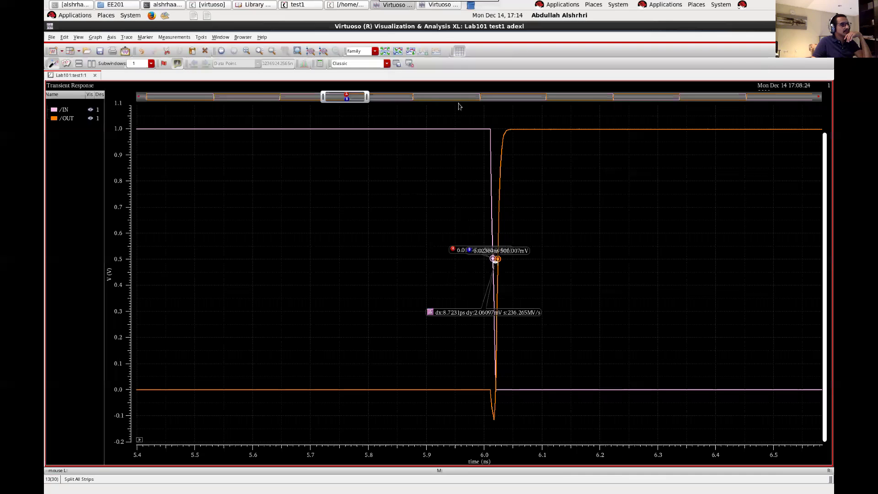
pyautogui.moveTo(463, 107); pyautogui.dragTo(529, 482)
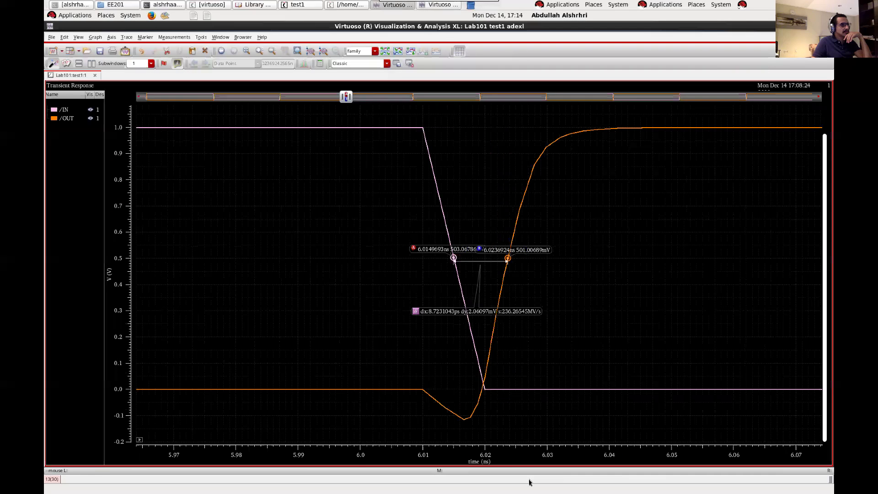
pyautogui.click(453, 258)
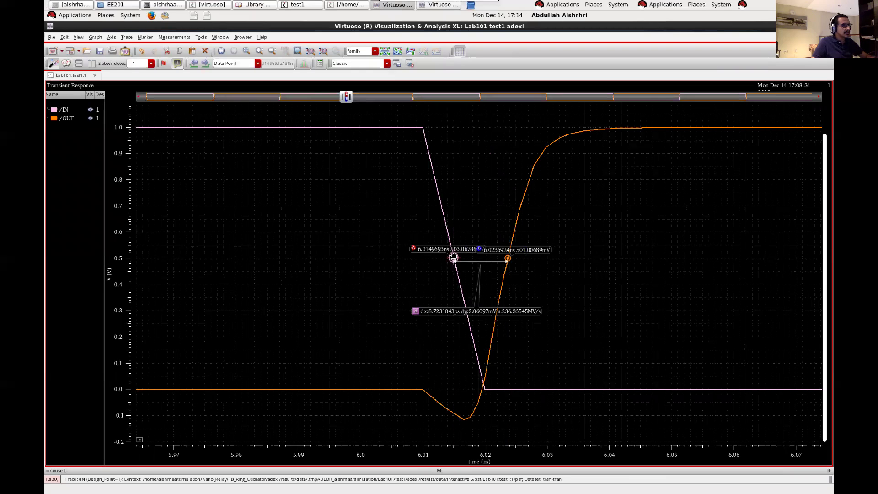
# - Set marker A on /IN to byYMode at 500 mV
pyautogui.rightClick(452, 257)
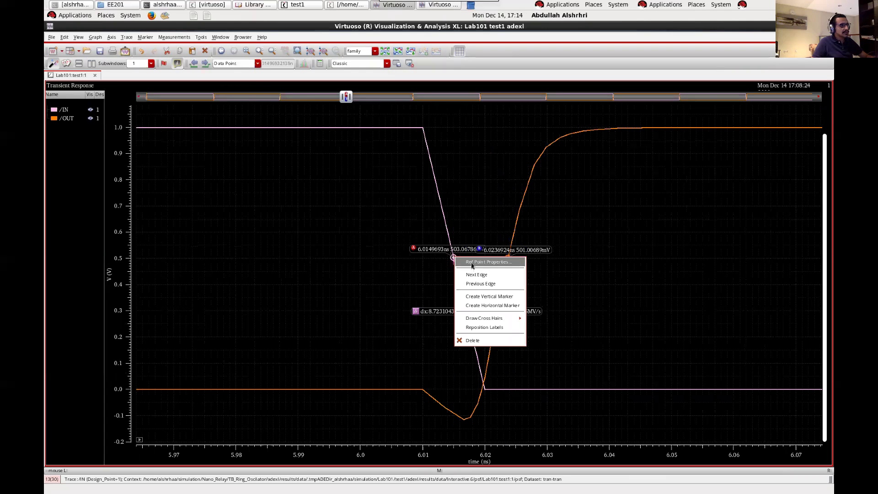
pyautogui.click(471, 266)
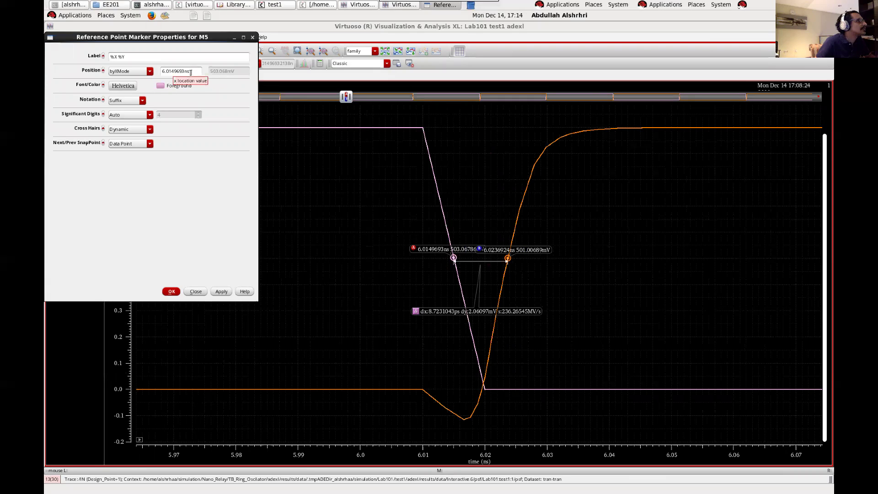
pyautogui.click(149, 71)
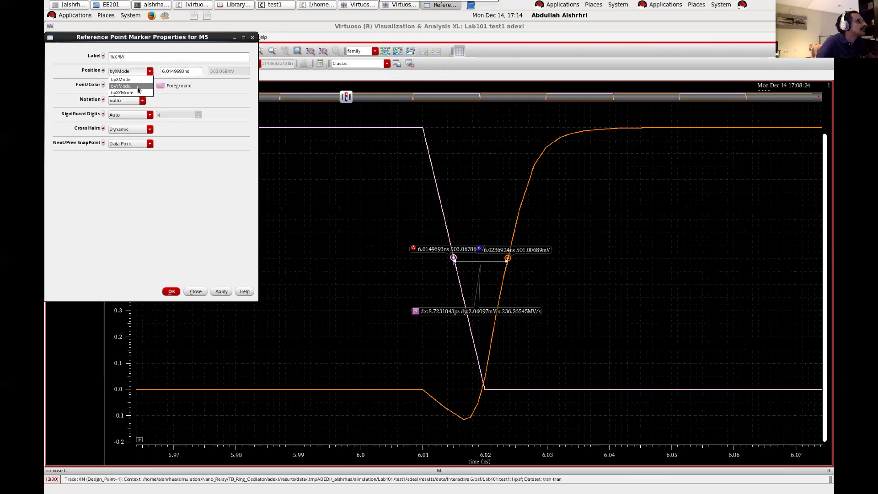
pyautogui.click(138, 87)
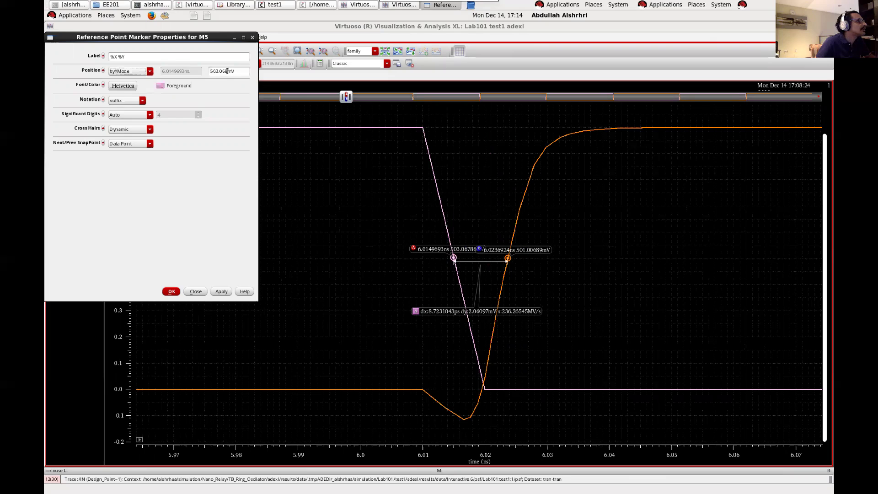
pyautogui.moveTo(227, 71); pyautogui.dragTo(201, 71)
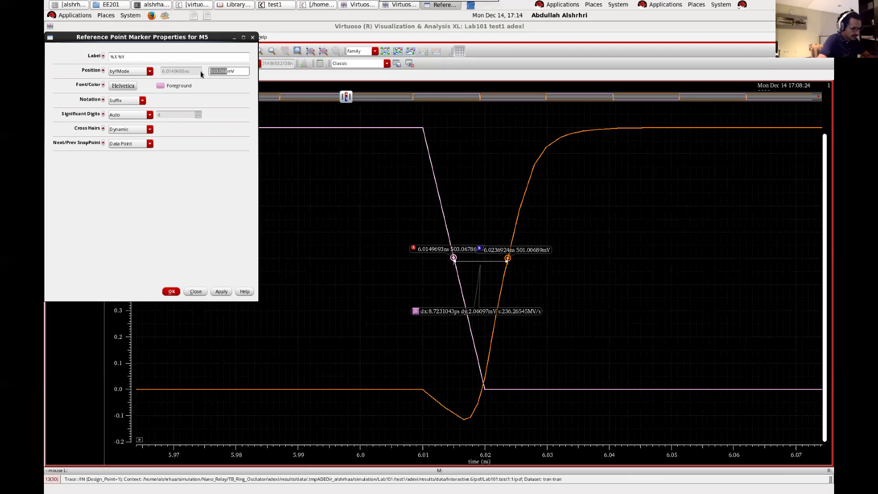
pyautogui.write('500')
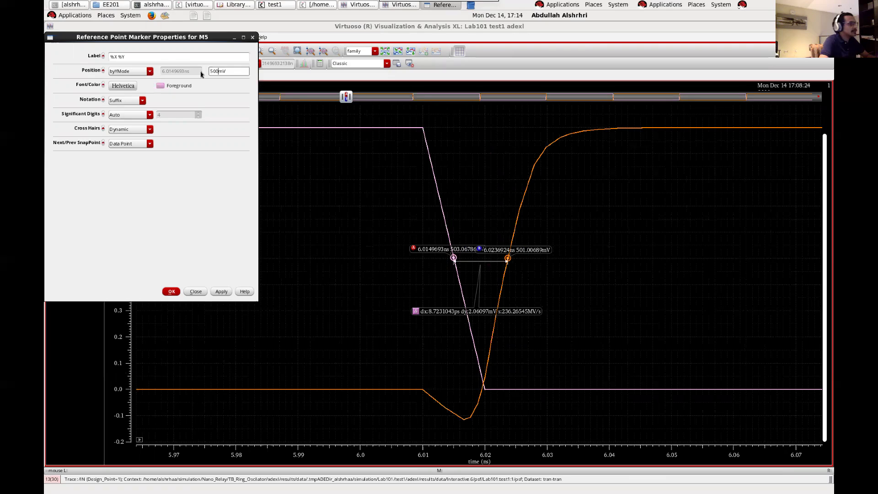
pyautogui.click(170, 292)
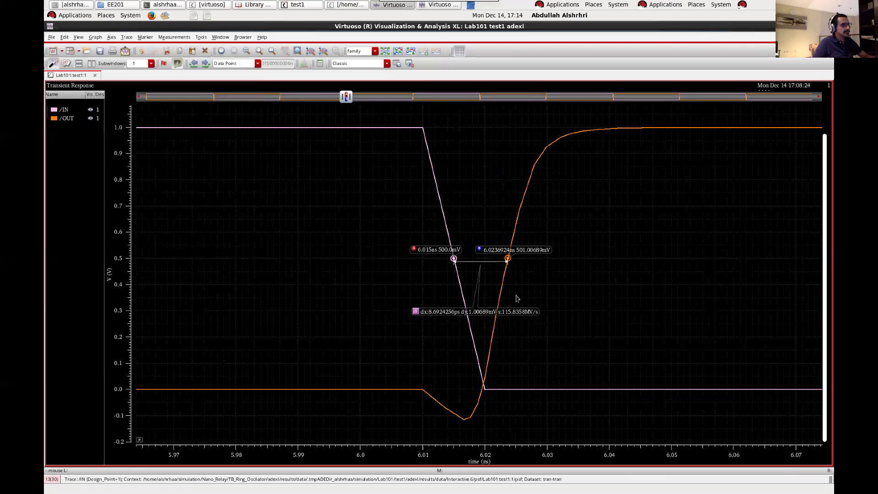
# - Set the /OUT marker to byYMode at 500 mV instead of 501.007, then return to ADE XL
pyautogui.rightClick(508, 259)
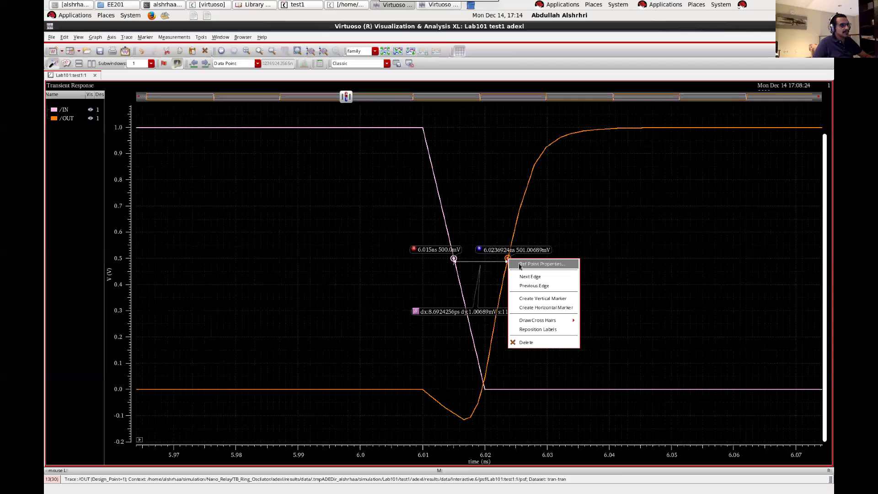
pyautogui.click(519, 264)
pyautogui.click(150, 72)
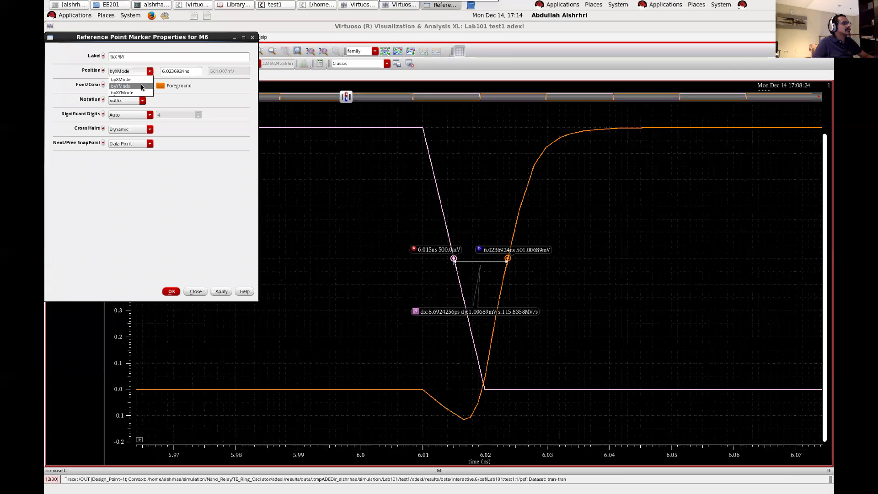
pyautogui.click(128, 81)
pyautogui.moveTo(229, 70); pyautogui.dragTo(208, 71)
pyautogui.write('500')
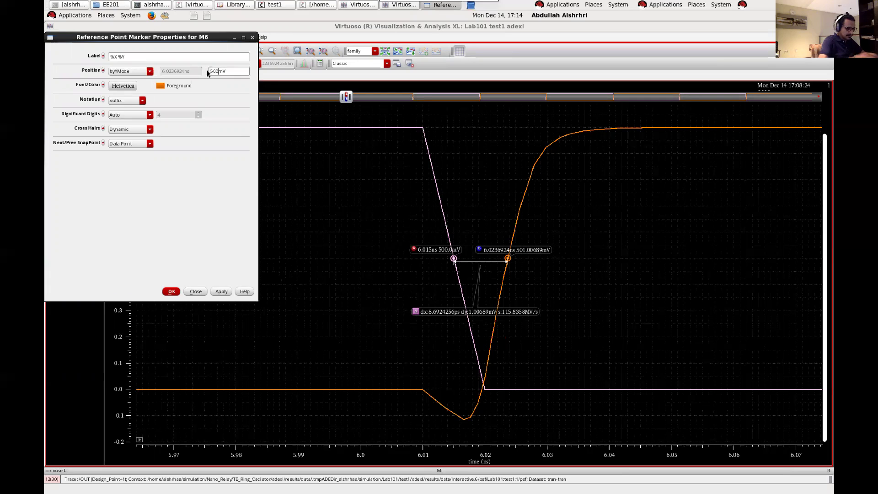
pyautogui.press('Return')
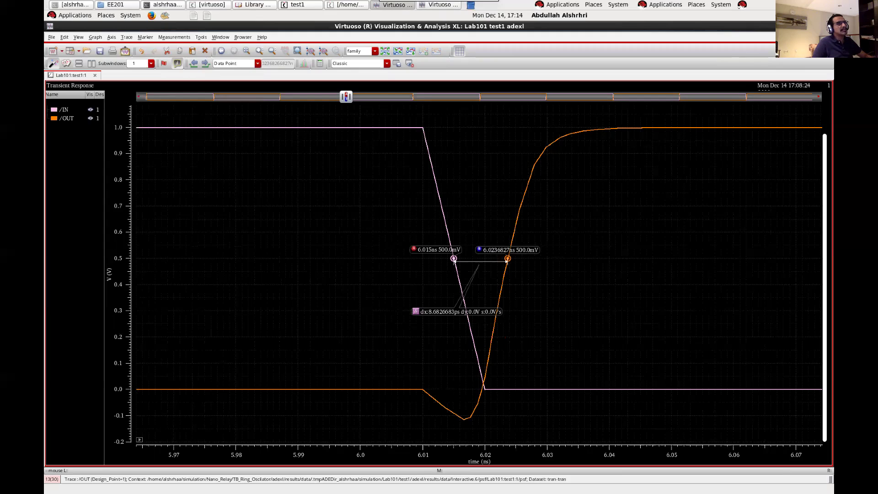
pyautogui.hotkey('alt', 'Tab')
# - In Outputs Setup, add an expression row named Energy and select its empty expression cell
pyautogui.click(741, 62)
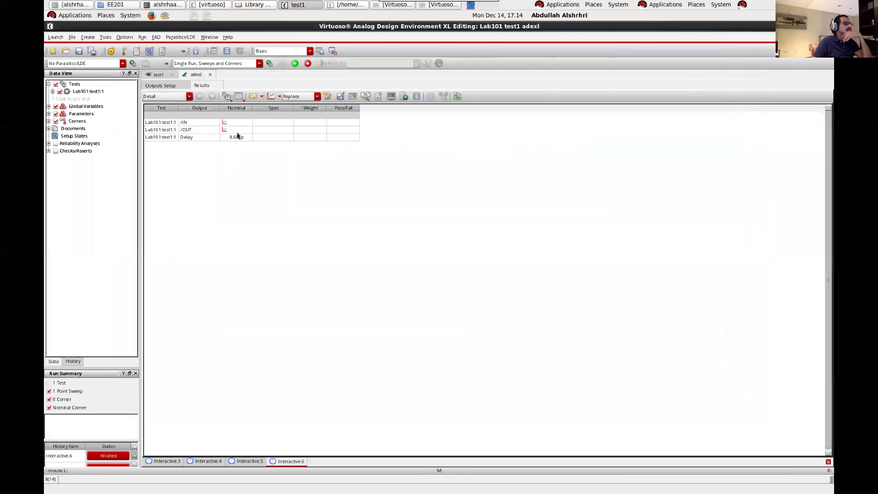
pyautogui.click(161, 86)
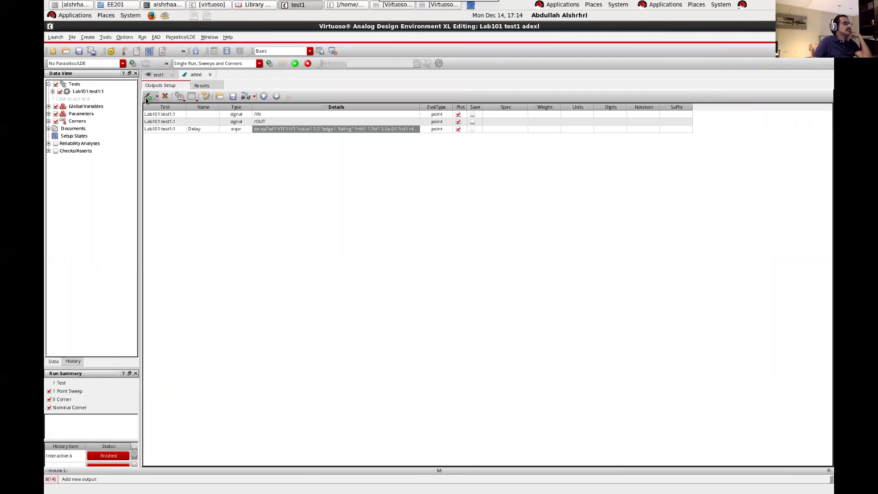
pyautogui.click(148, 97)
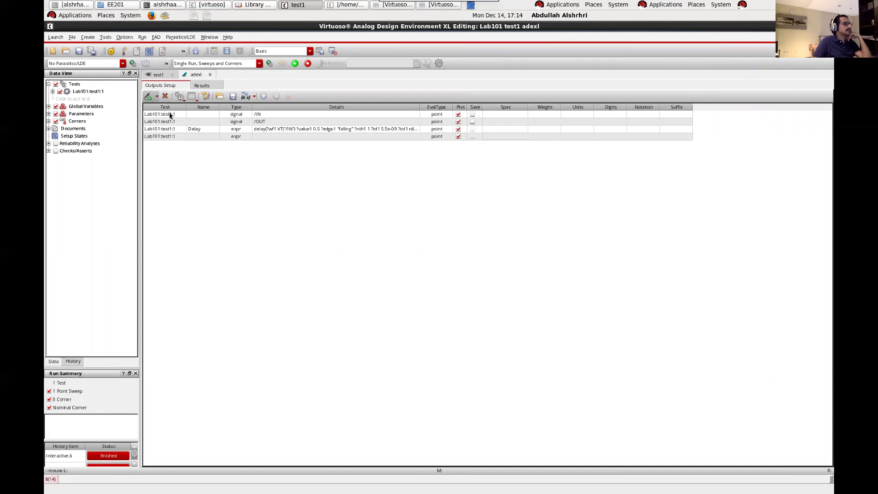
pyautogui.click(196, 137)
pyautogui.click(196, 137)
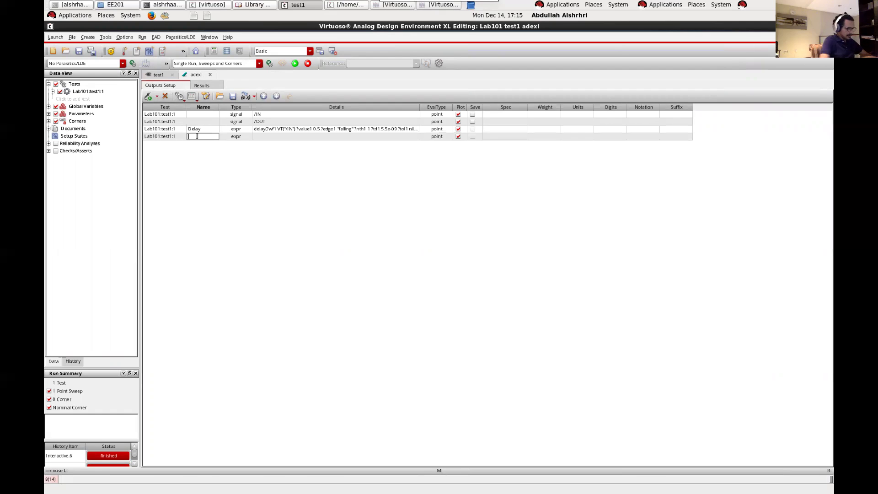
pyautogui.write('Energ')
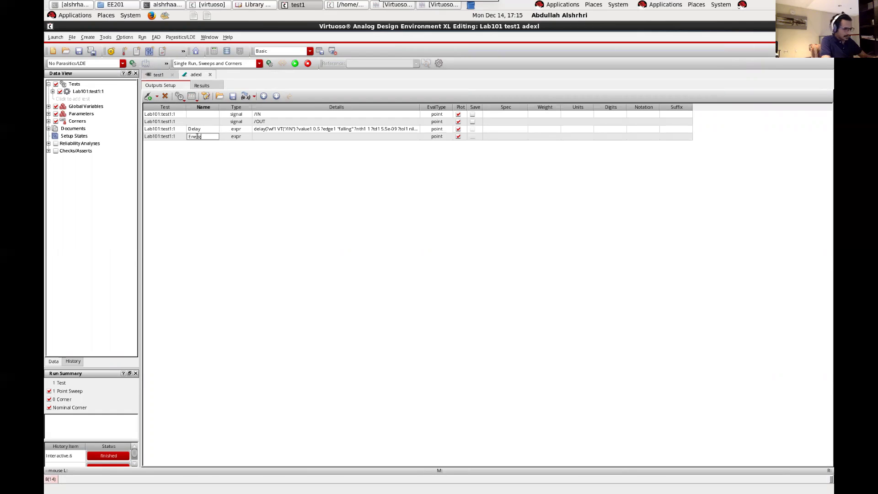
pyautogui.write('y')
pyautogui.click(364, 136)
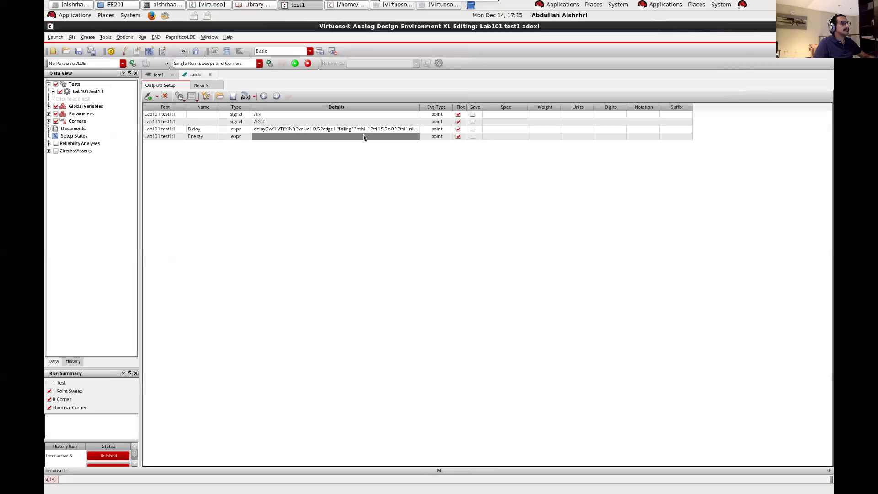
pyautogui.click(364, 136)
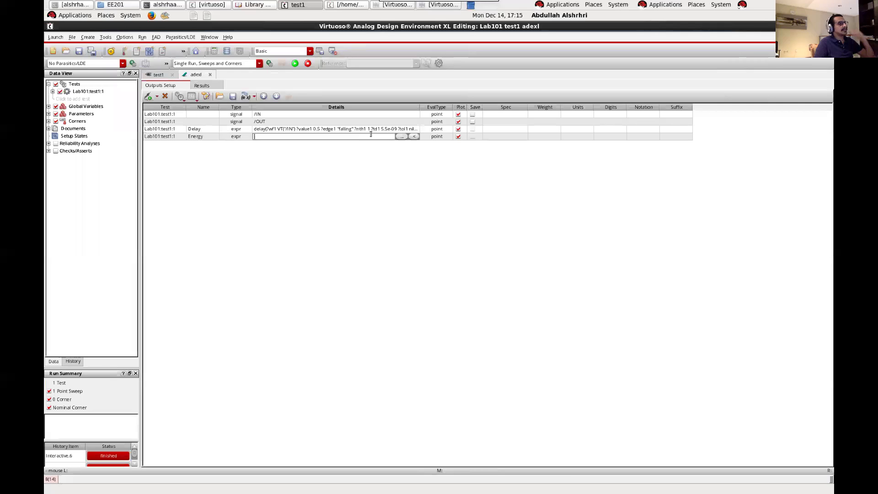
# - Clear the calculator buffer and stack, then push the VDD net voltage (vt) onto the stack
pyautogui.click(401, 136)
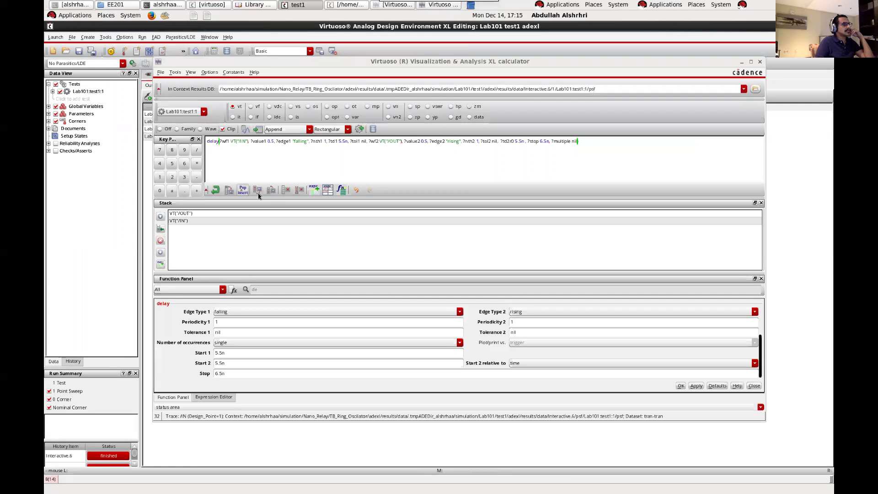
pyautogui.click(285, 190)
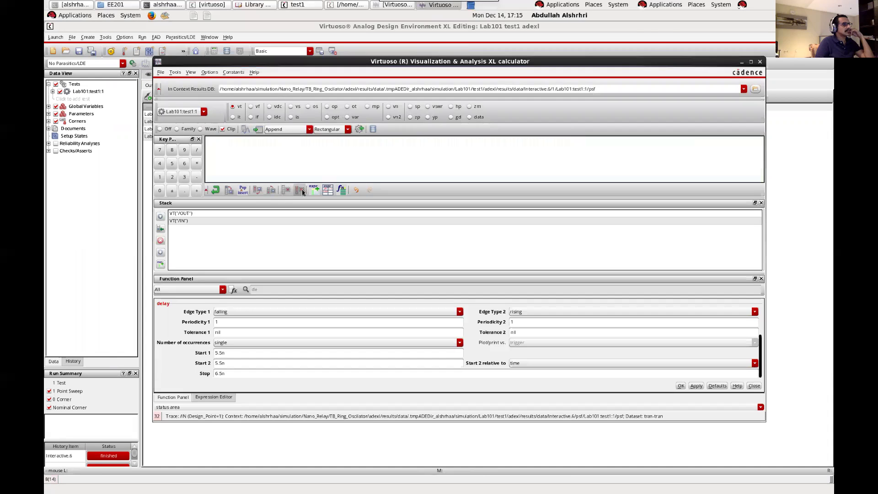
pyautogui.click(299, 190)
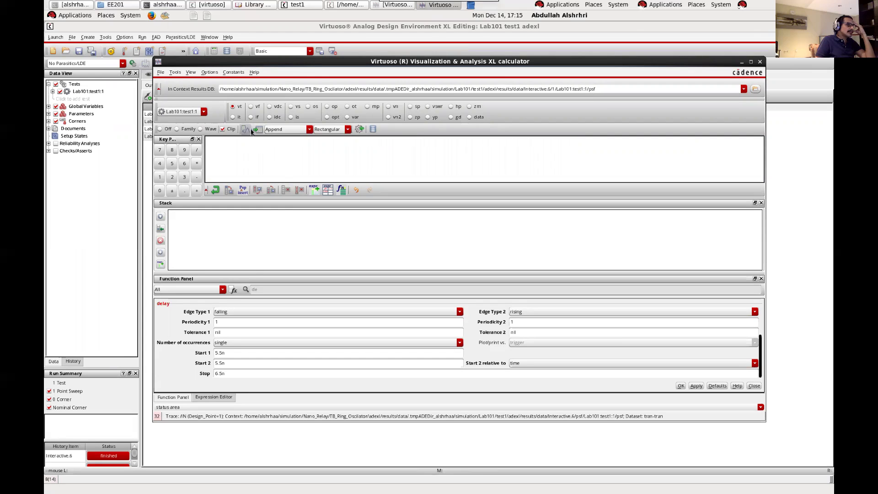
pyautogui.click(232, 108)
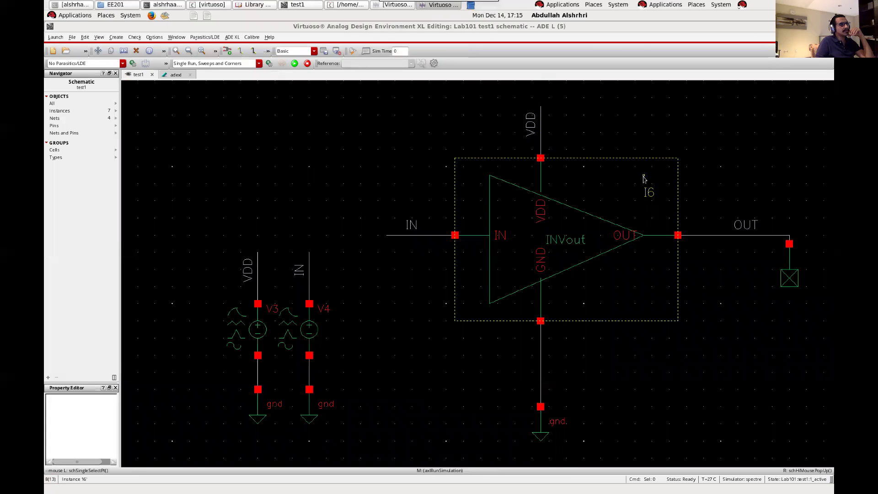
pyautogui.click(541, 127)
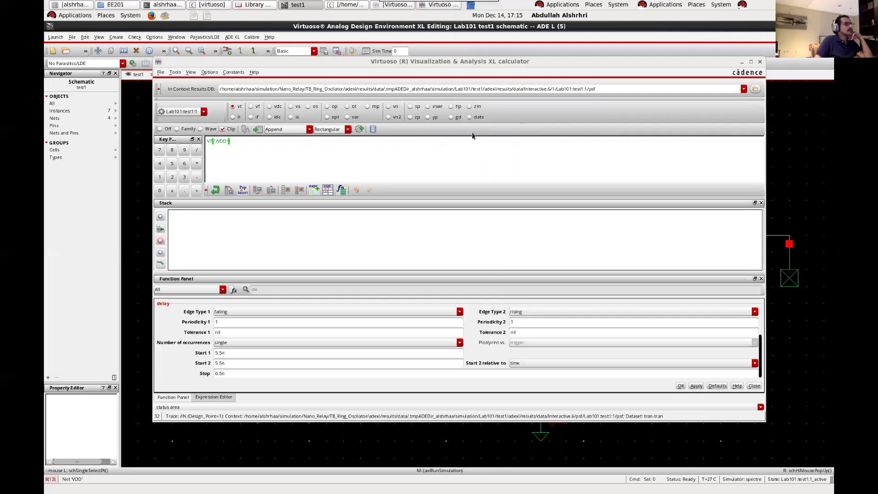
pyautogui.click(356, 147)
pyautogui.press('Return')
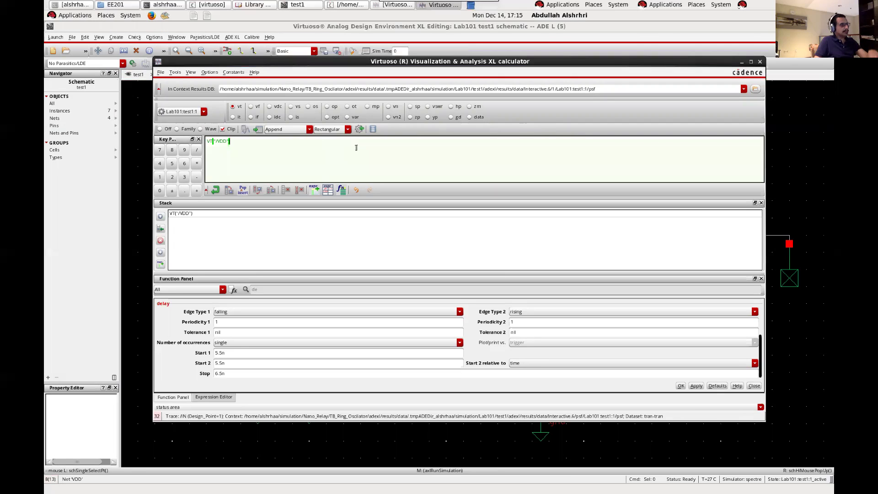
# - Multiply VDD voltage by the I6/VDD pin current (it) and push the power expression to the stack
pyautogui.click(232, 118)
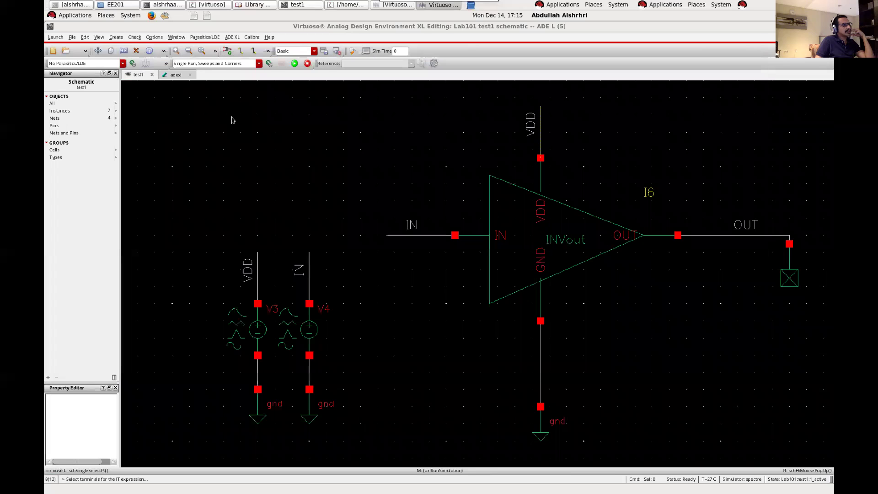
pyautogui.click(540, 164)
pyautogui.click(258, 141)
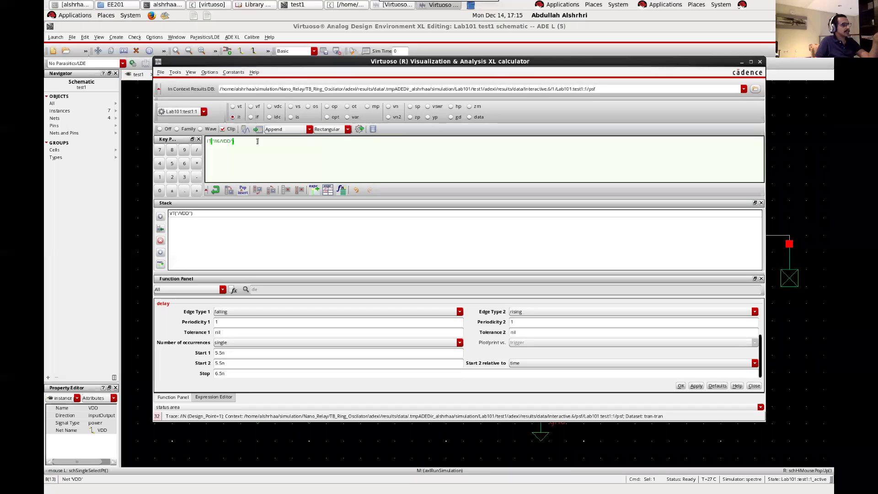
pyautogui.press('Return')
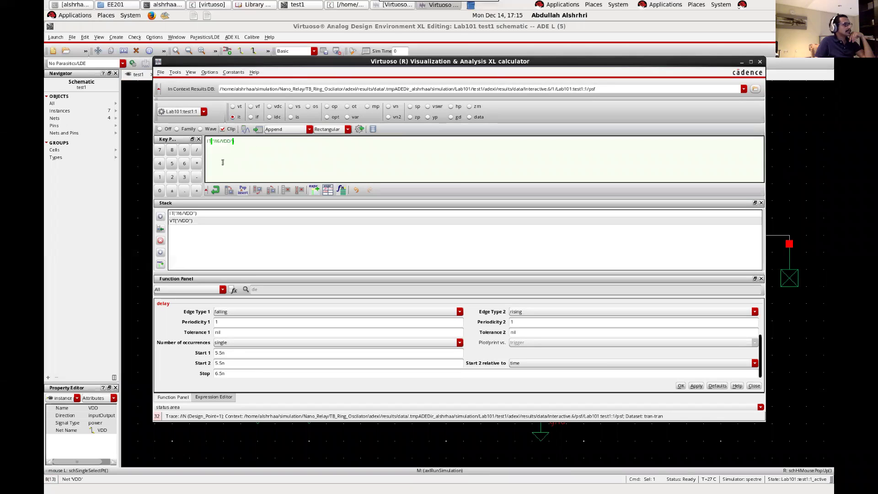
pyautogui.click(196, 166)
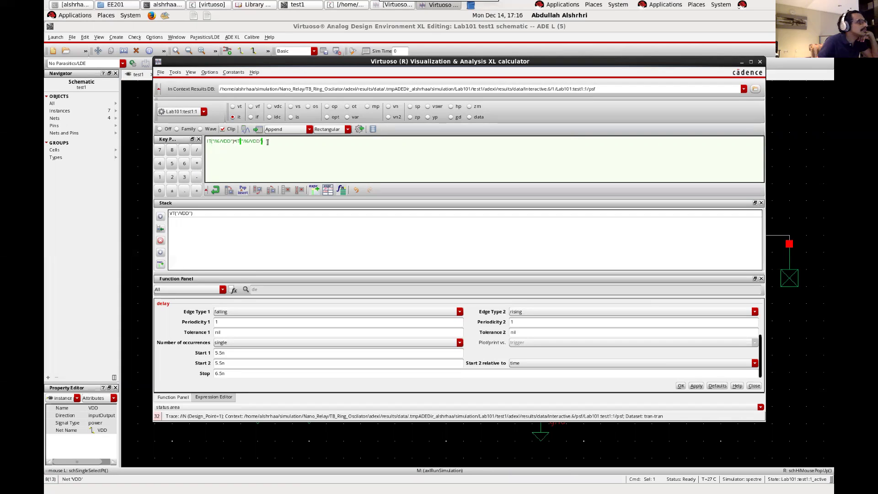
pyautogui.moveTo(264, 141); pyautogui.dragTo(237, 141)
pyautogui.press('BackSpace')
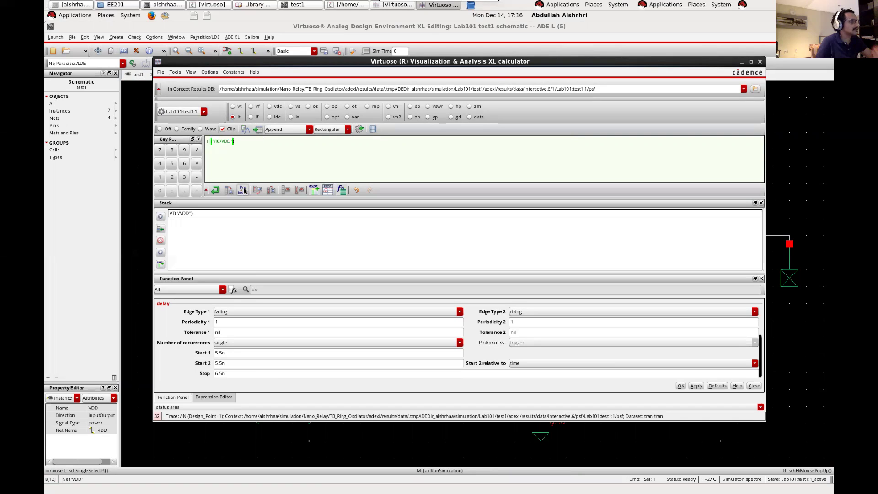
pyautogui.click(195, 163)
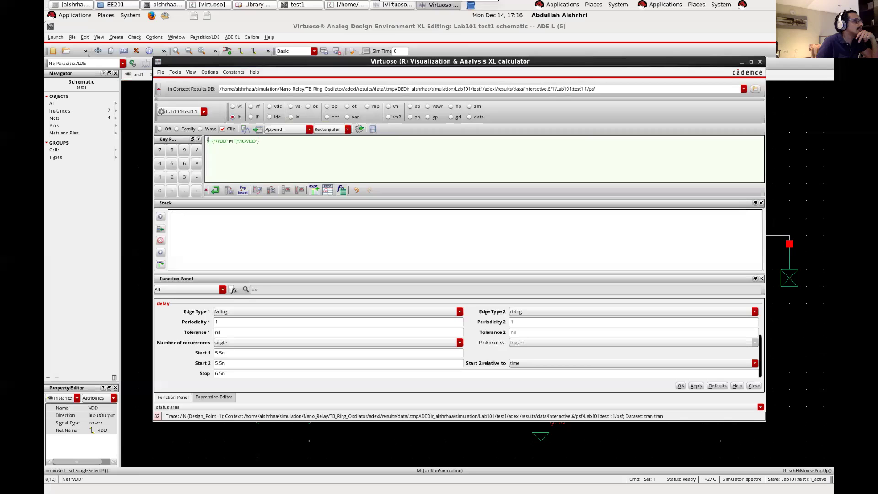
pyautogui.click(236, 142)
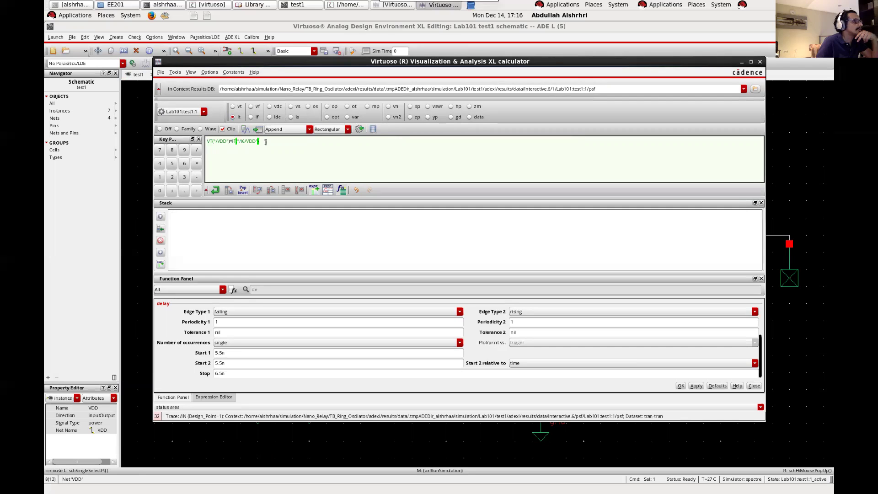
pyautogui.press('Return')
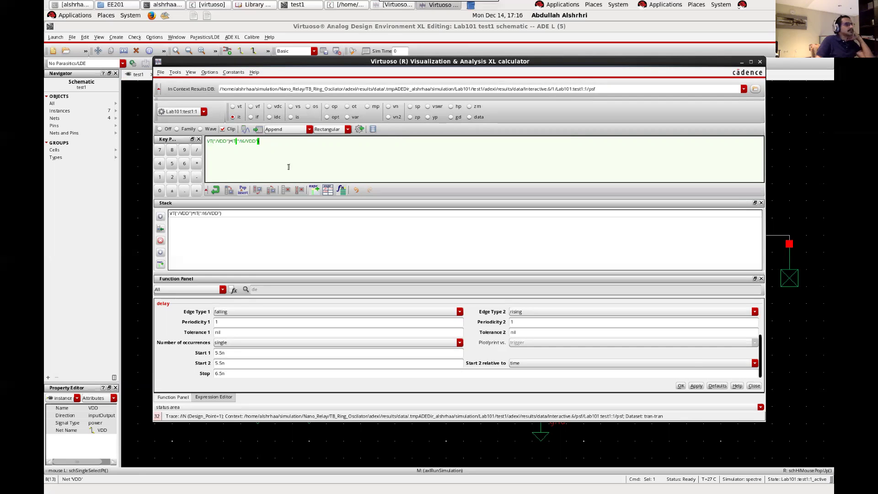
pyautogui.click(742, 63)
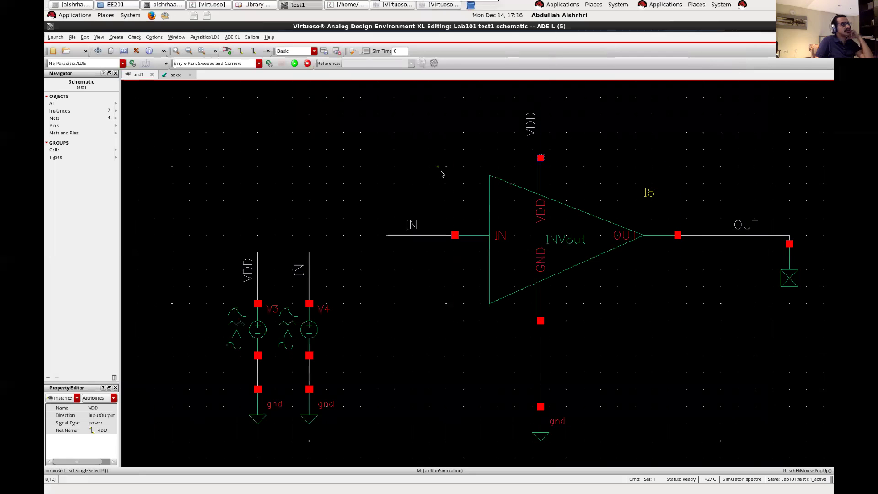
pyautogui.click(388, 5)
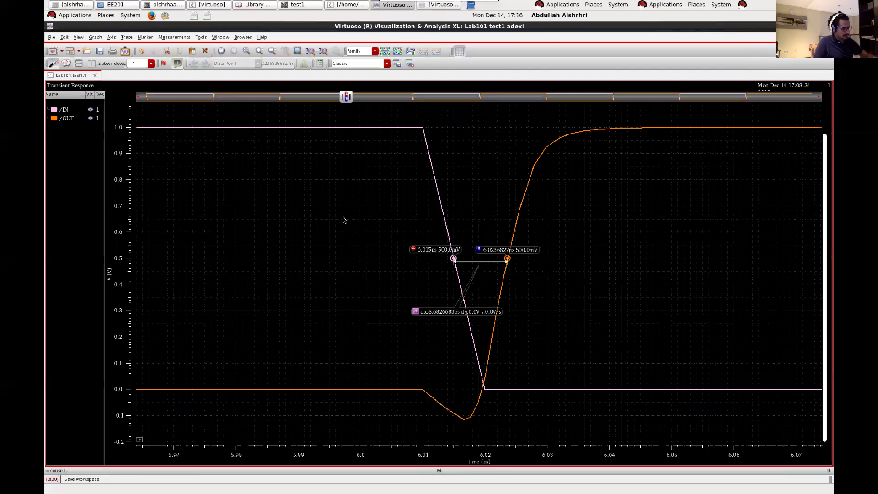
pyautogui.press('f')
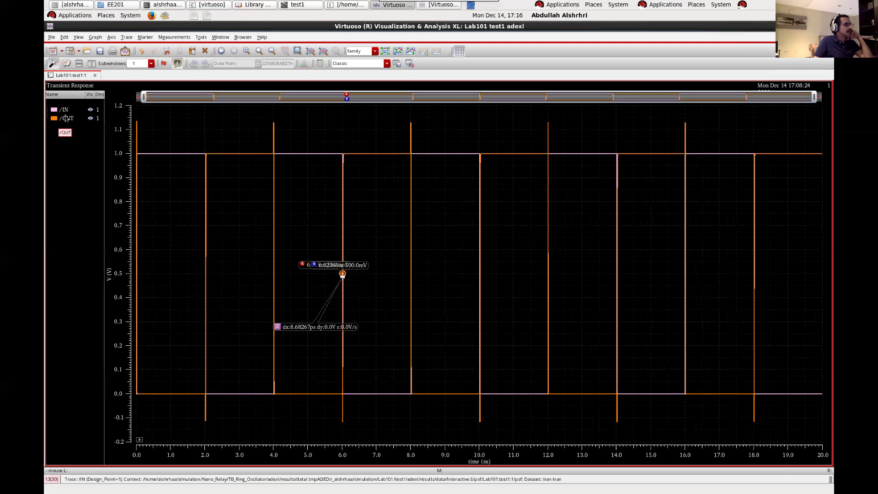
pyautogui.click(410, 51)
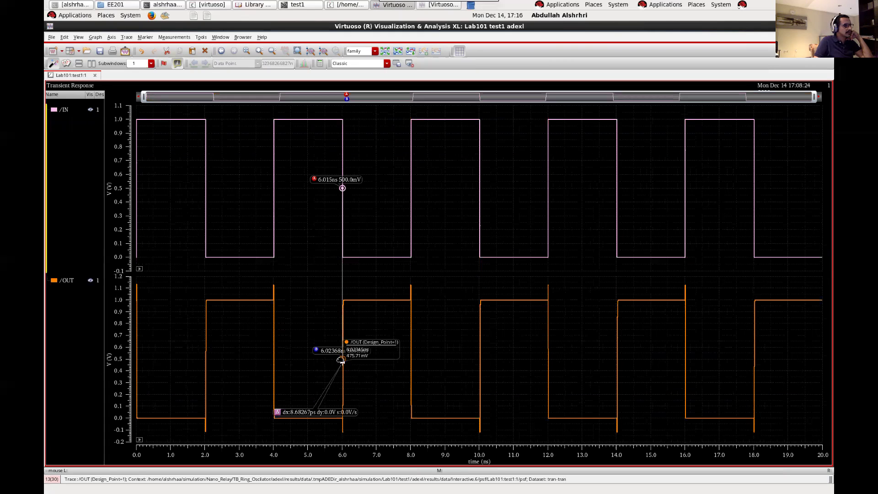
pyautogui.rightClick(342, 359)
pyautogui.click(352, 442)
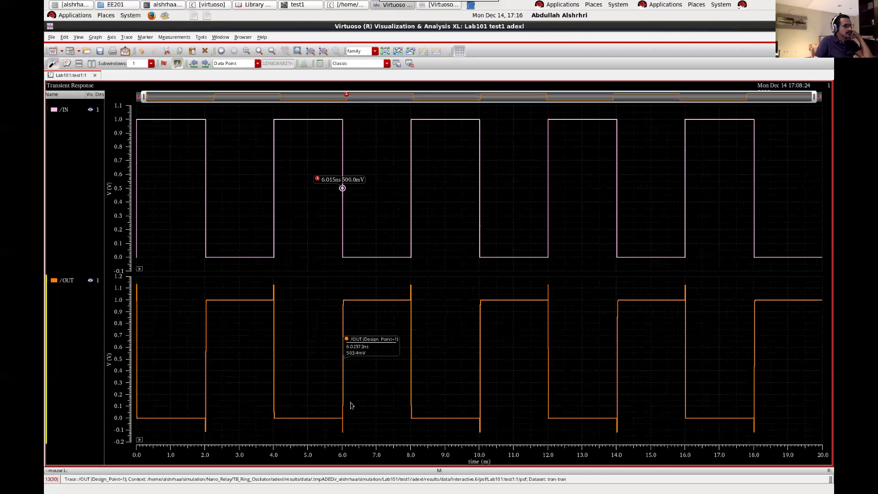
pyautogui.rightClick(342, 188)
pyautogui.click(361, 273)
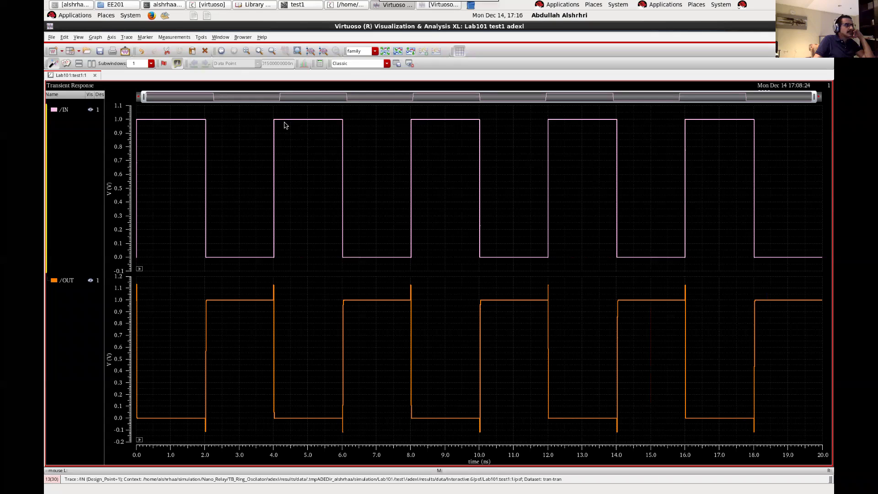
# - Annotate the 4–8 ns input cycle and following cycles on the plot, then erase the annotations
pyautogui.moveTo(275, 115)
pyautogui.mouseDown()
pyautogui.moveTo(251, 293)
pyautogui.moveTo(250, 381)
pyautogui.moveTo(286, 437)
pyautogui.moveTo(382, 447)
pyautogui.moveTo(409, 397)
pyautogui.moveTo(412, 116)
pyautogui.moveTo(276, 117)
pyautogui.mouseUp()
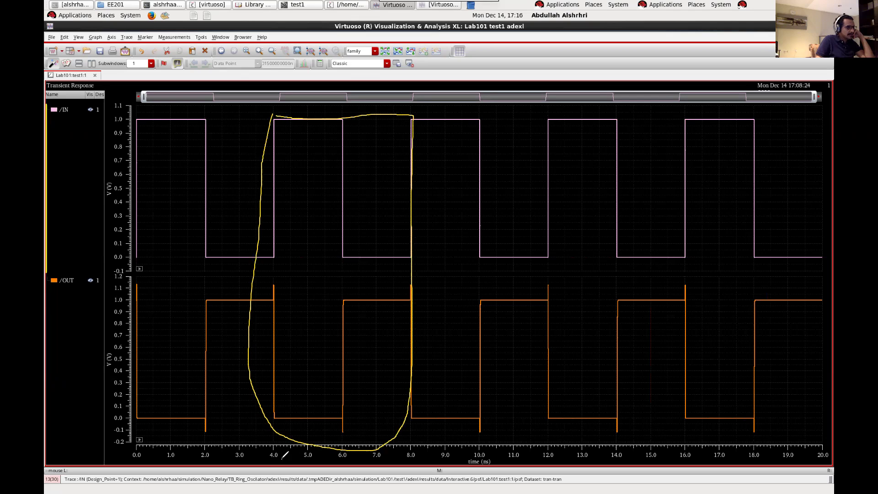
pyautogui.moveTo(282, 459)
pyautogui.mouseDown()
pyautogui.moveTo(265, 453)
pyautogui.moveTo(281, 441)
pyautogui.moveTo(285, 456)
pyautogui.mouseUp()
pyautogui.moveTo(421, 461)
pyautogui.mouseDown()
pyautogui.moveTo(402, 456)
pyautogui.moveTo(401, 447)
pyautogui.moveTo(416, 439)
pyautogui.moveTo(420, 460)
pyautogui.mouseUp()
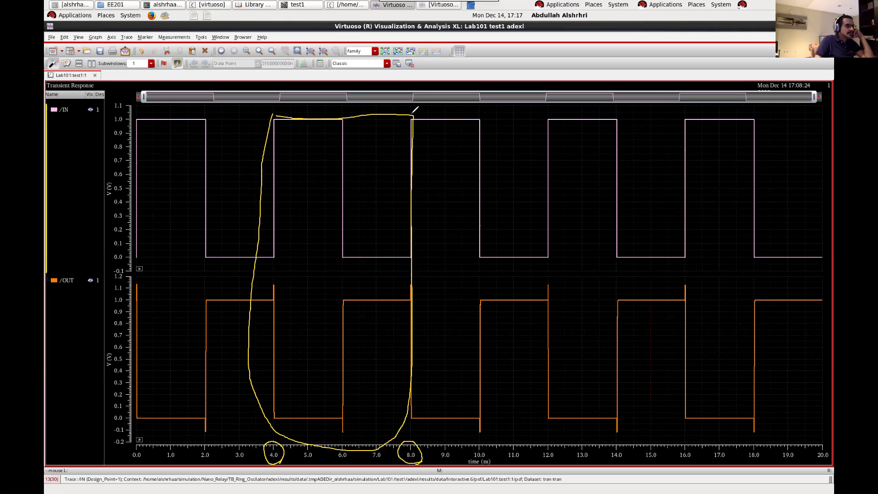
pyautogui.moveTo(416, 112)
pyautogui.mouseDown()
pyautogui.moveTo(537, 116)
pyautogui.moveTo(558, 169)
pyautogui.moveTo(564, 390)
pyautogui.moveTo(517, 441)
pyautogui.moveTo(397, 433)
pyautogui.mouseUp()
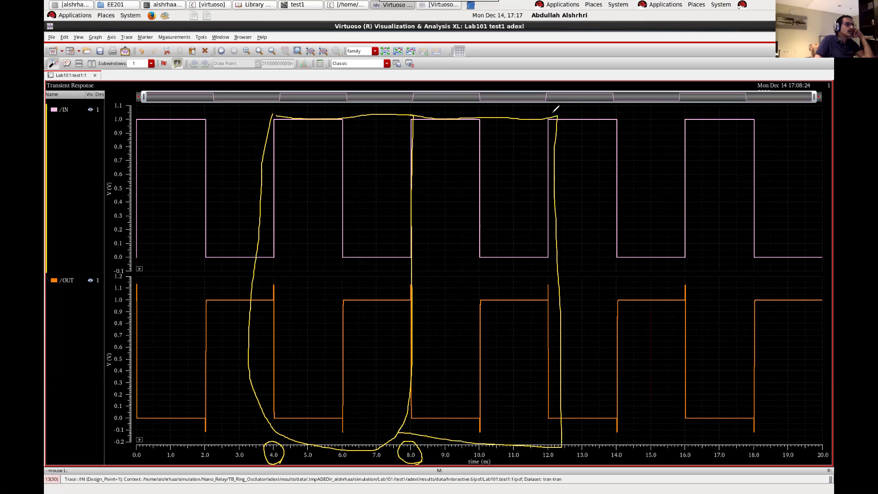
pyautogui.moveTo(553, 115)
pyautogui.mouseDown()
pyautogui.moveTo(711, 101)
pyautogui.moveTo(701, 431)
pyautogui.moveTo(566, 448)
pyautogui.mouseUp()
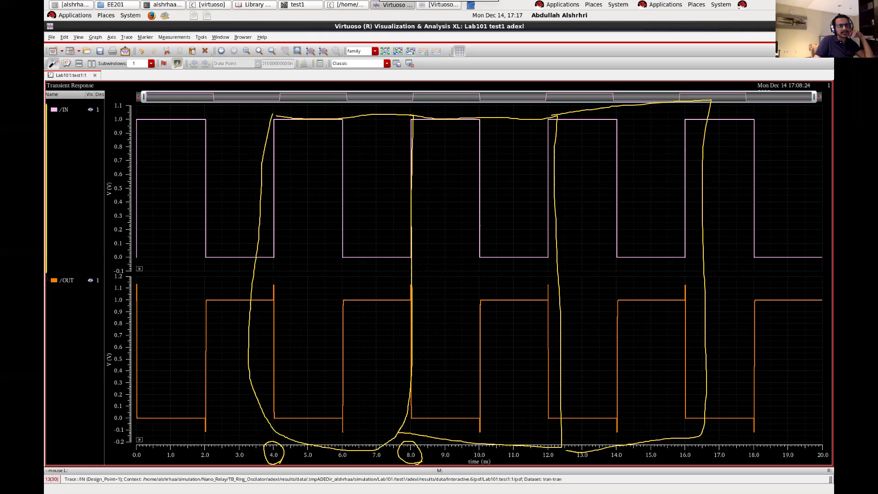
pyautogui.hotkey('ctrl', 'z')
pyautogui.hotkey('ctrl', 'z')
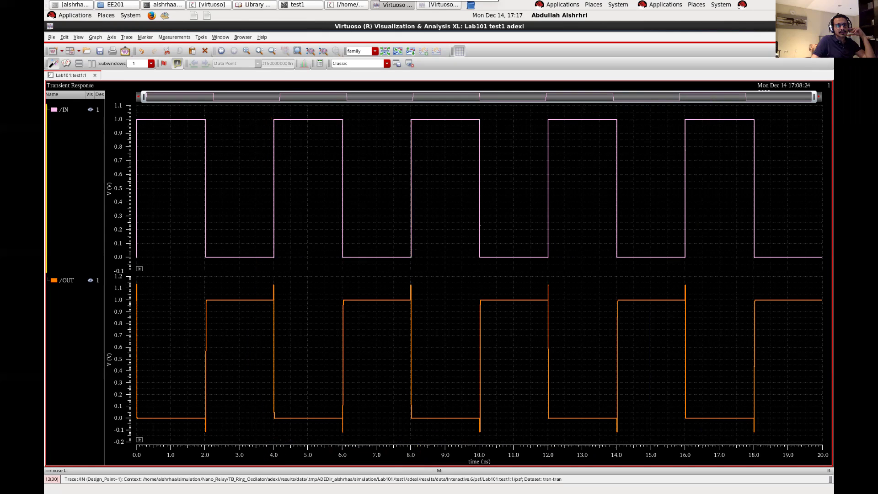
# - Reopen the Energy calculator, set functions to All categories and search for 'int'
pyautogui.hotkey('alt', 'Tab')
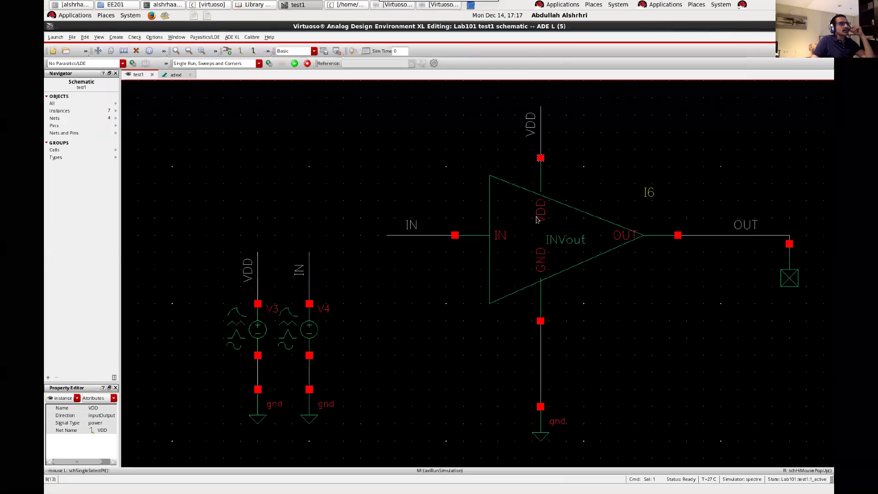
pyautogui.click(175, 79)
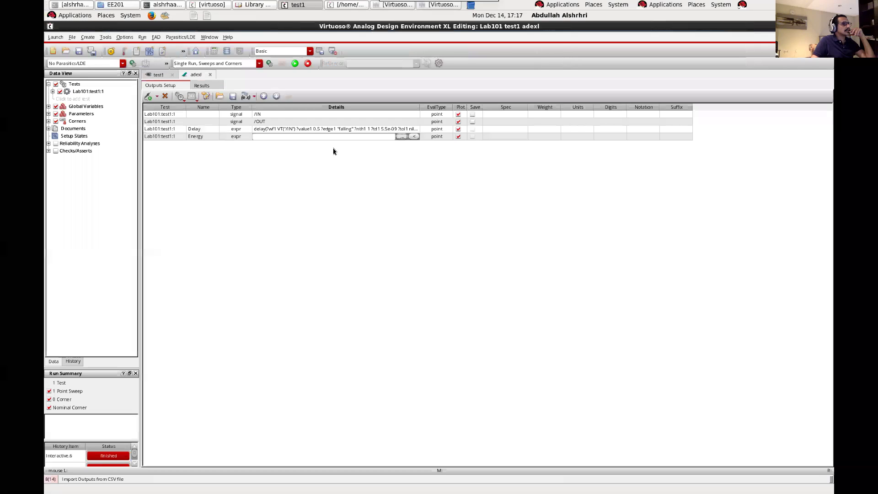
pyautogui.click(401, 137)
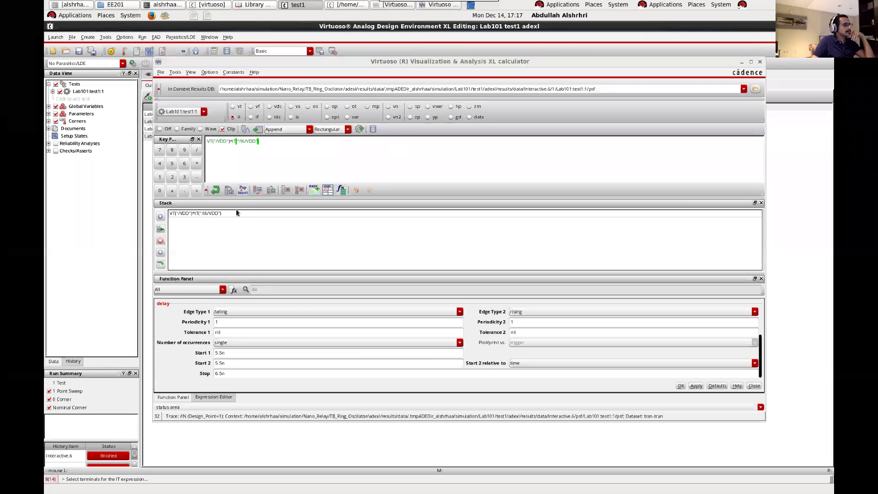
pyautogui.click(222, 290)
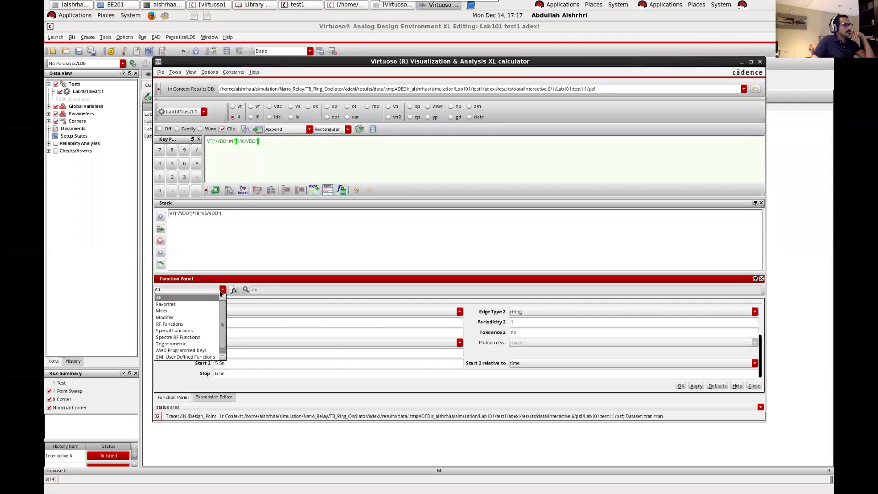
pyautogui.click(209, 298)
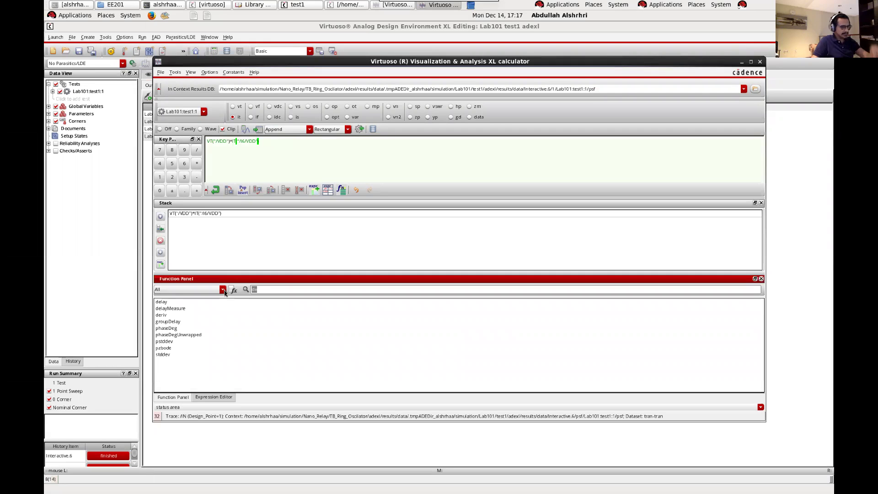
pyautogui.press('BackSpace')
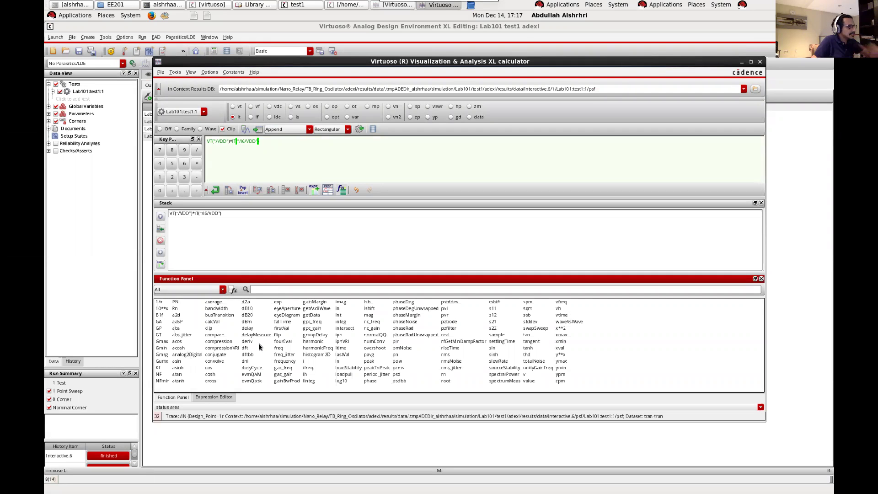
pyautogui.write('int')
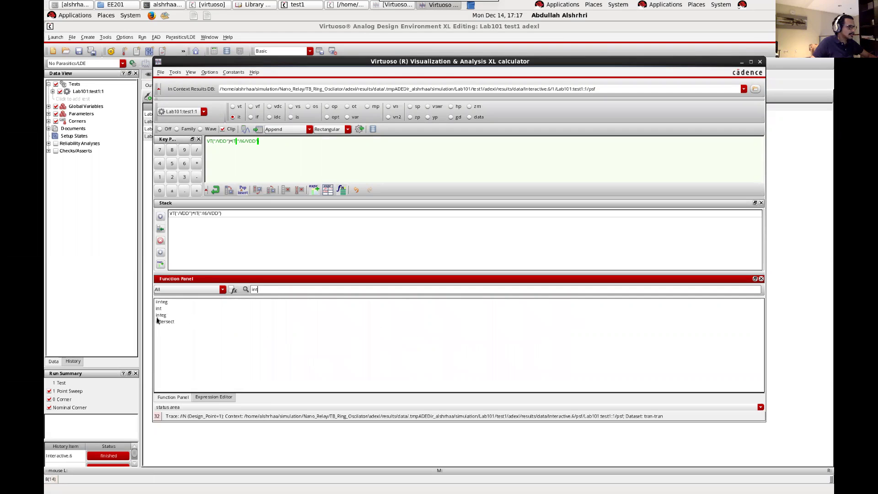
# - Wrap the VDD power in integ with initial value 4n and final value 8n, and apply it
pyautogui.doubleClick(160, 316)
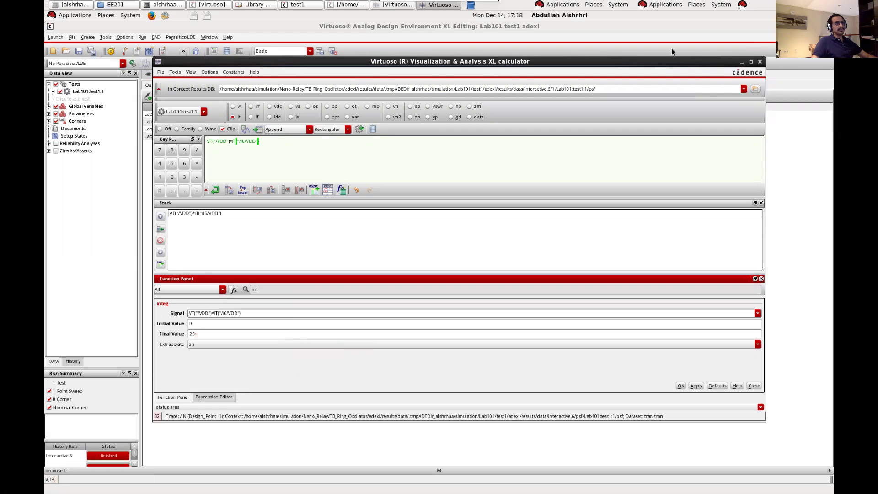
pyautogui.click(391, 5)
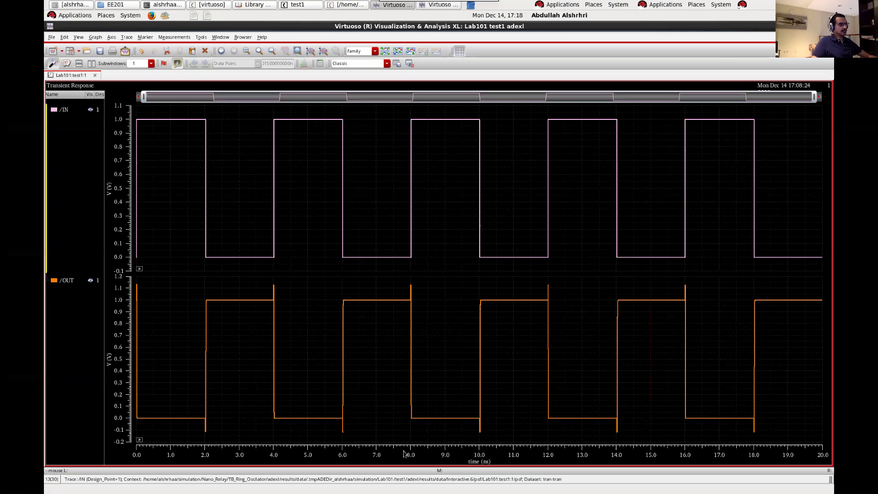
pyautogui.click(813, 26)
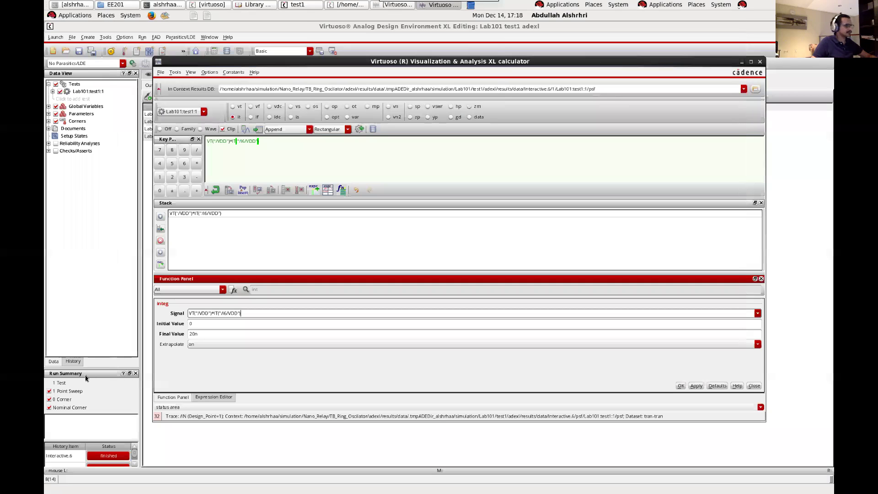
pyautogui.click(188, 323)
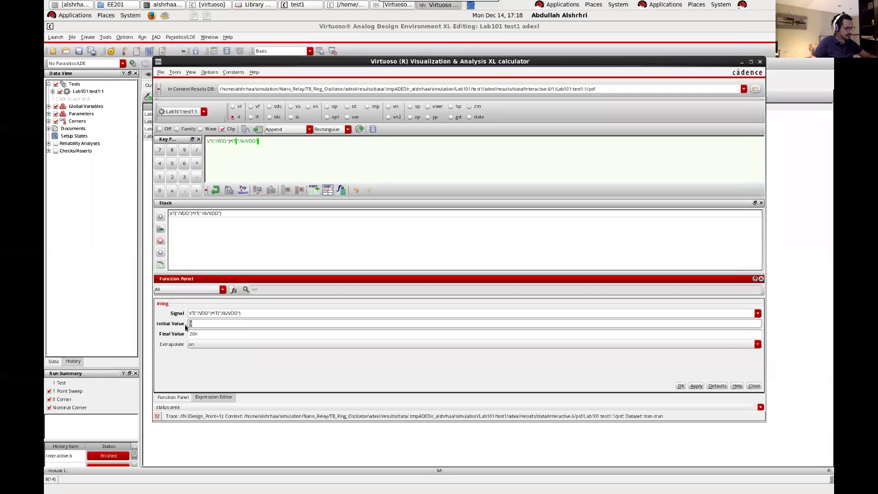
pyautogui.write('4n')
pyautogui.press('Tab')
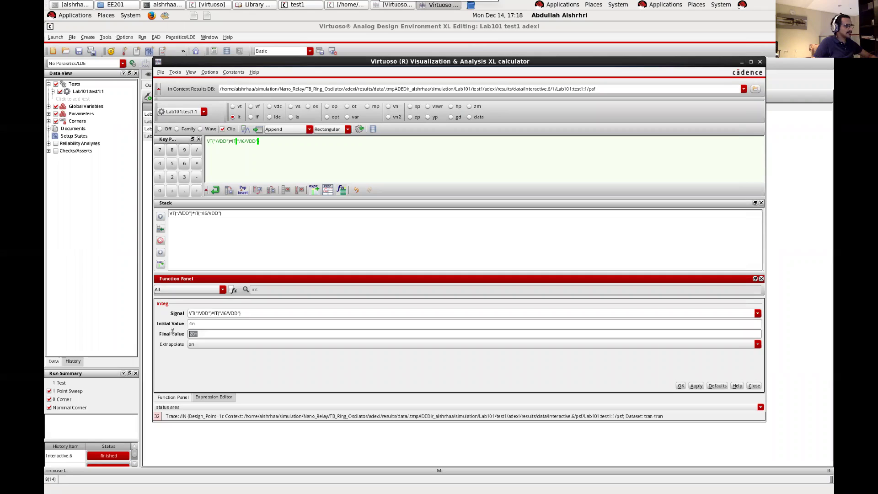
pyautogui.write('8n')
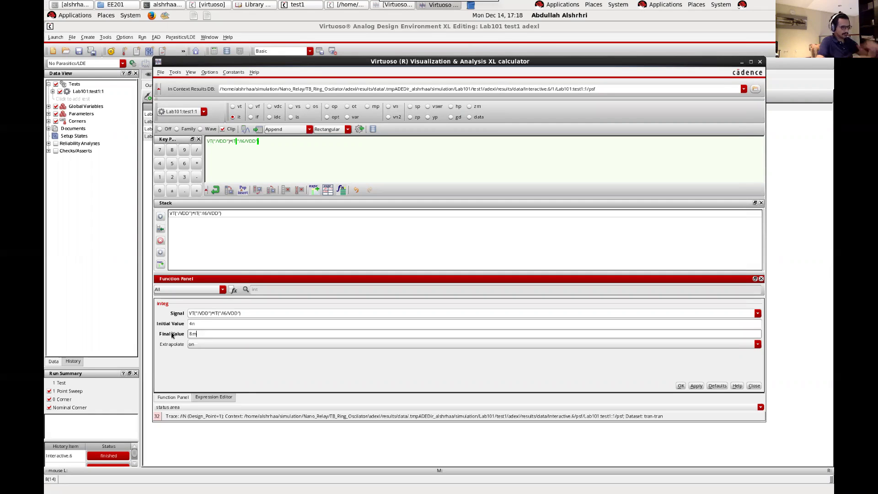
pyautogui.click(693, 386)
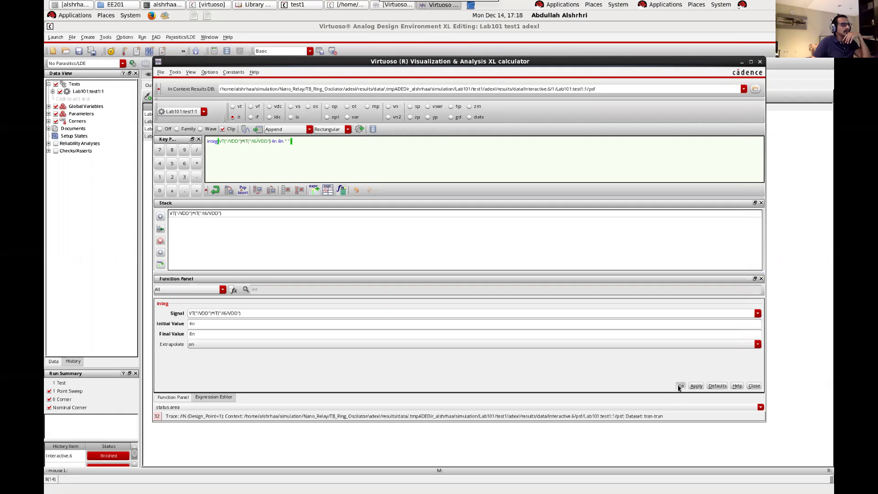
pyautogui.click(680, 387)
# - Load the integral into the Energy output, re-evaluate and rerun so Energy reads 405a
pyautogui.click(741, 61)
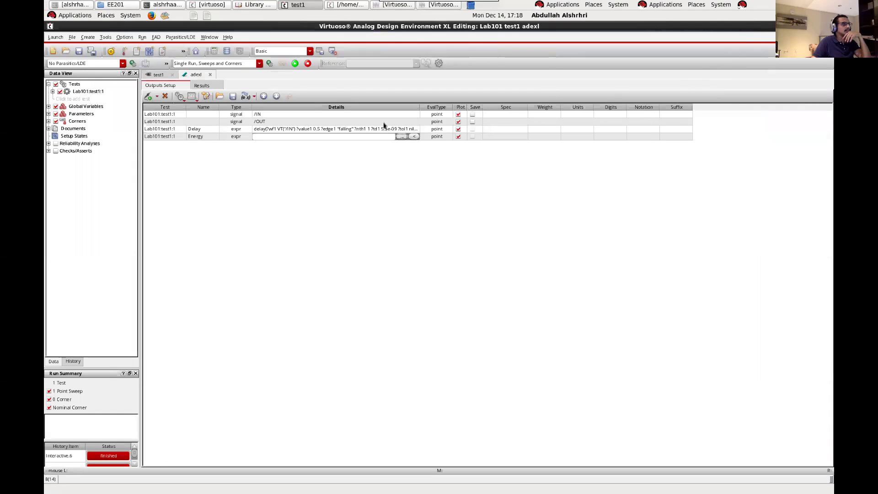
pyautogui.click(414, 138)
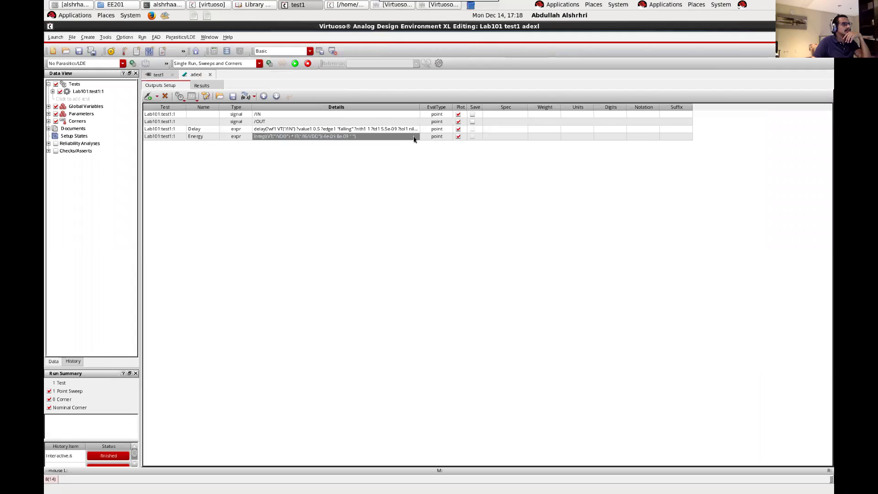
pyautogui.click(202, 85)
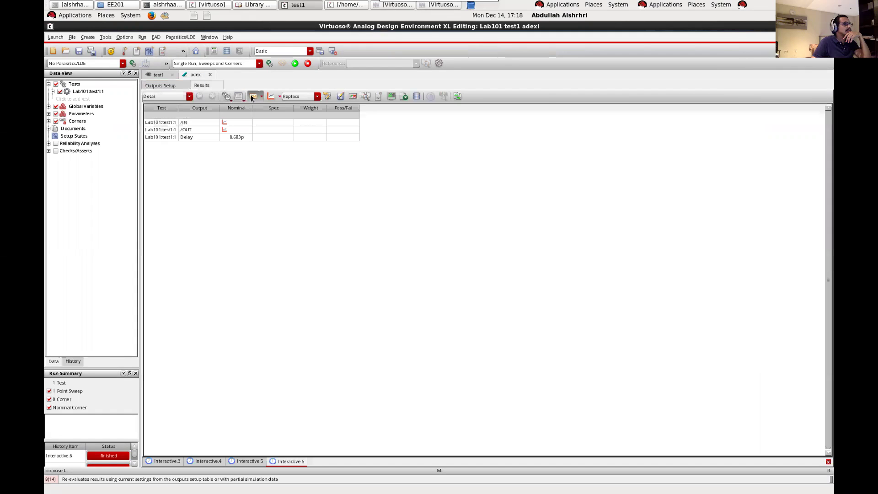
pyautogui.click(226, 96)
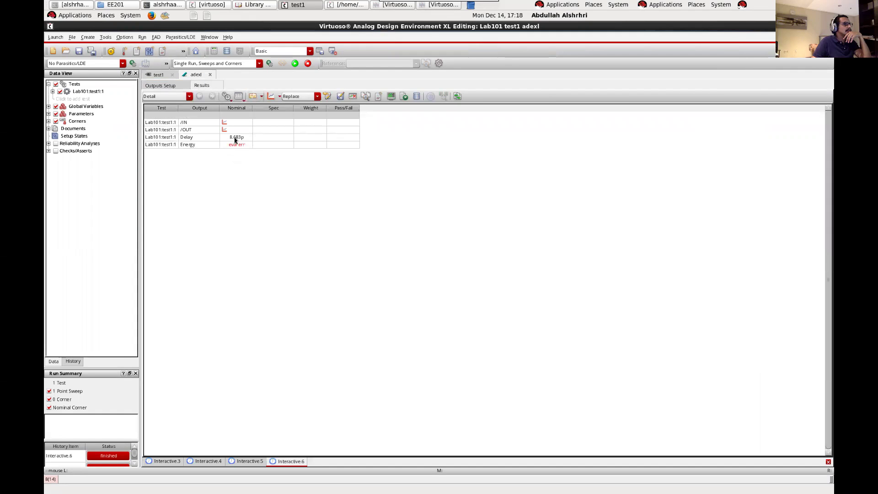
pyautogui.click(295, 63)
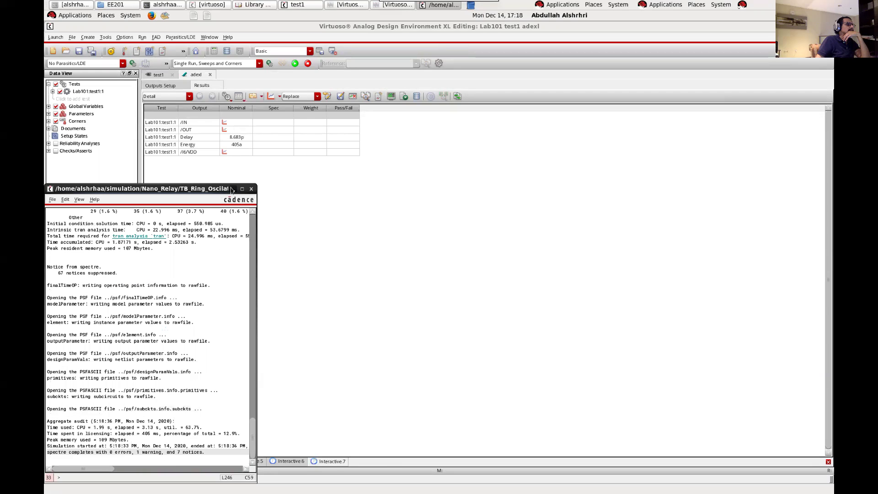
pyautogui.click(233, 189)
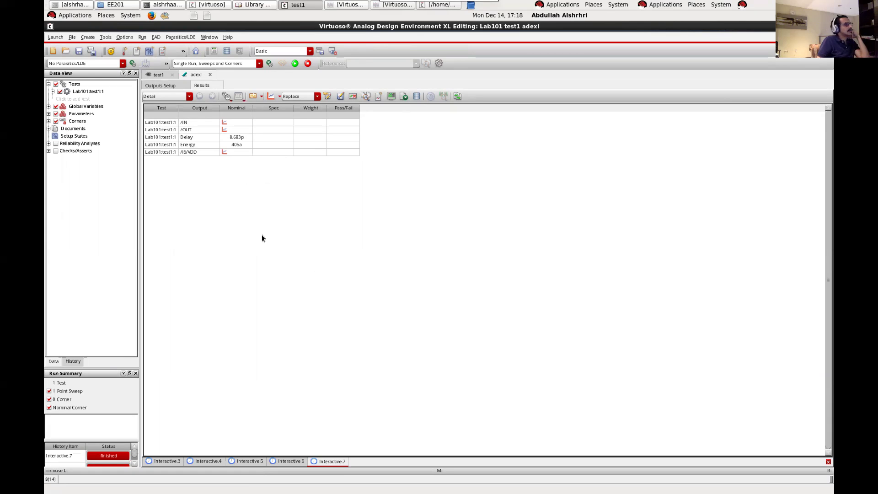
pyautogui.click(158, 75)
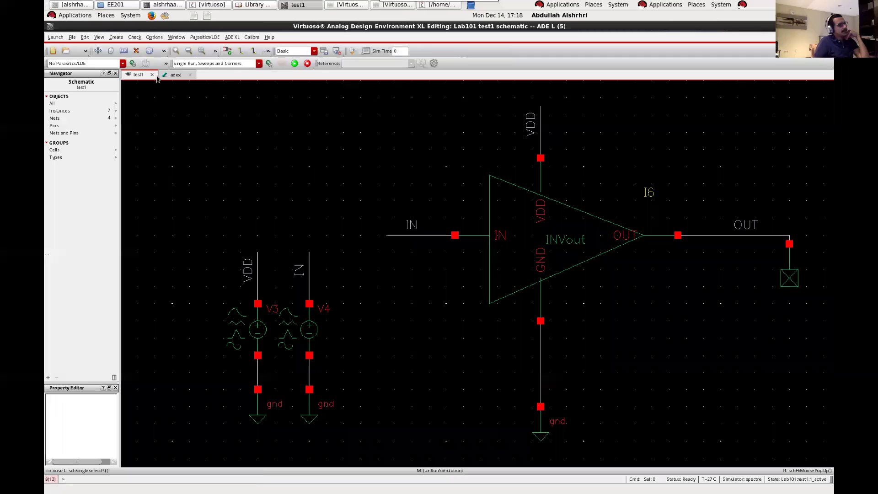